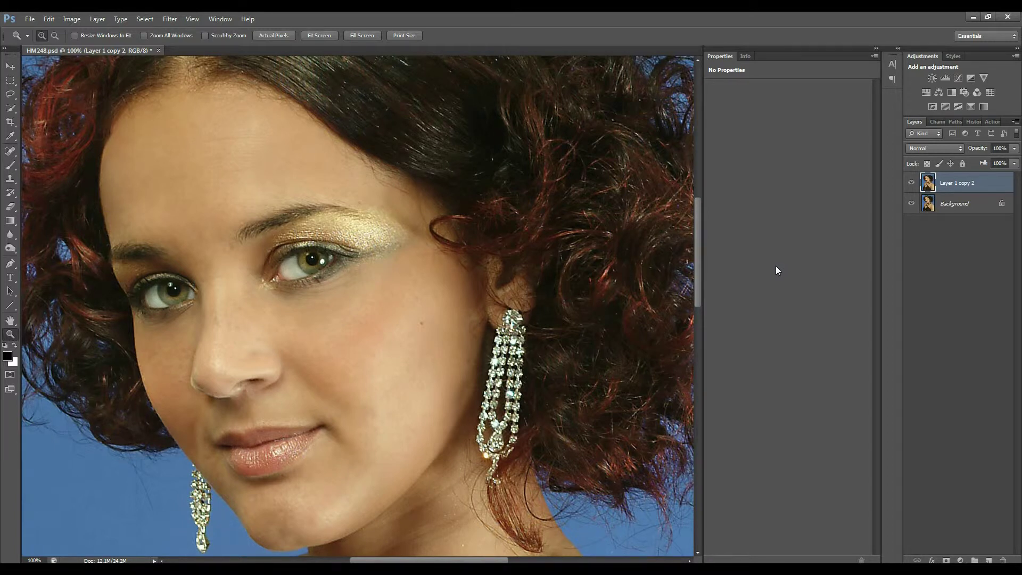
Toggle the earlier retouch layer off and on to compare before and after
left_click(910, 183)
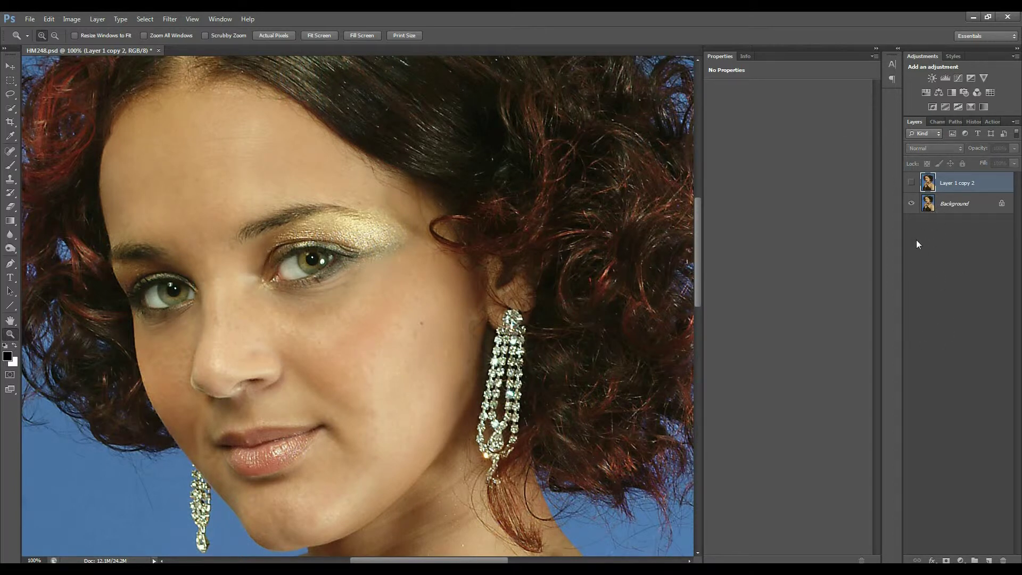
left_click(912, 184)
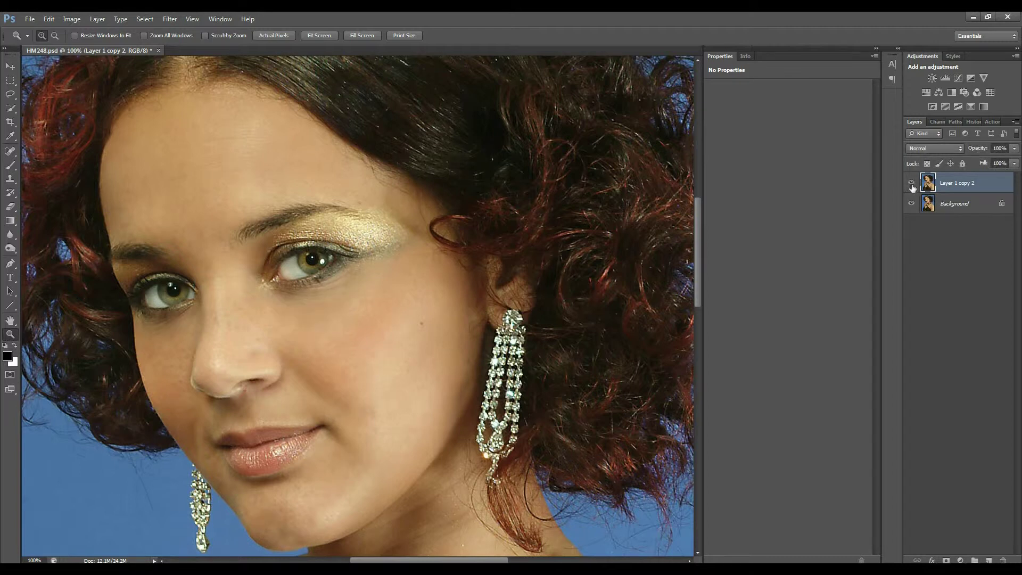
left_click(911, 184)
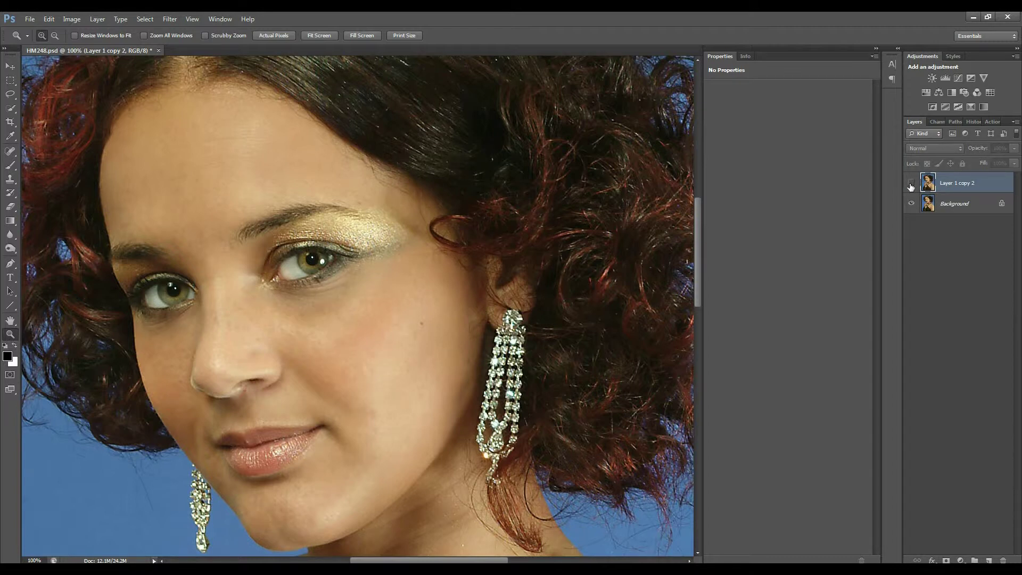
left_click(912, 183)
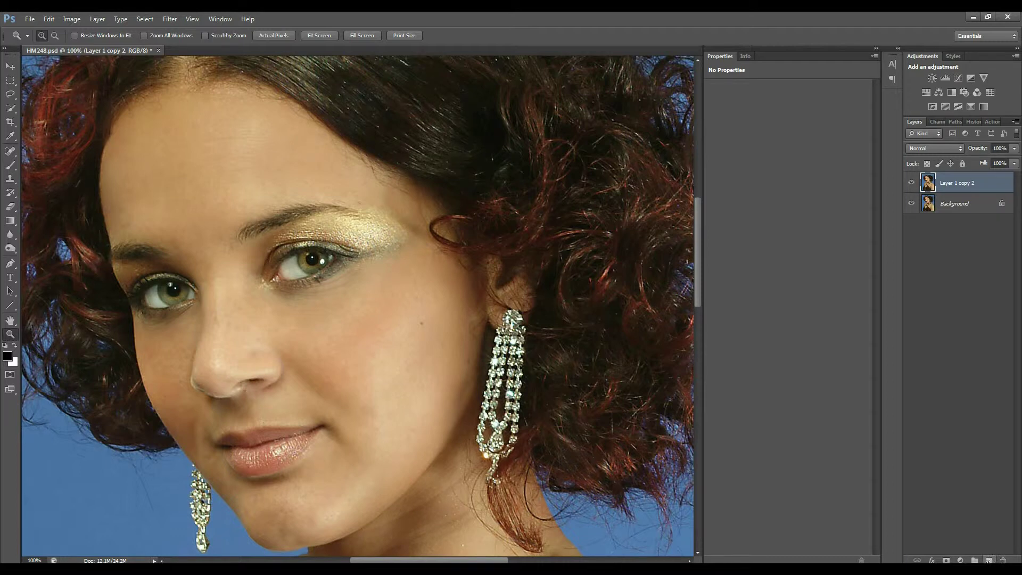
Add a new empty layer above the retouch copy and hide the layers beneath it
left_click(989, 560)
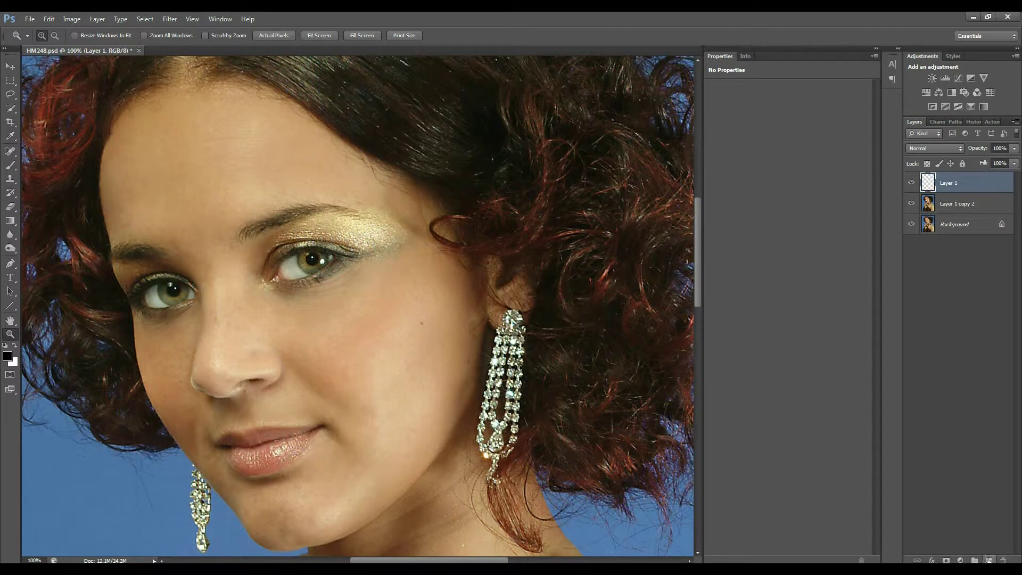
left_click(911, 225)
left_click(912, 204)
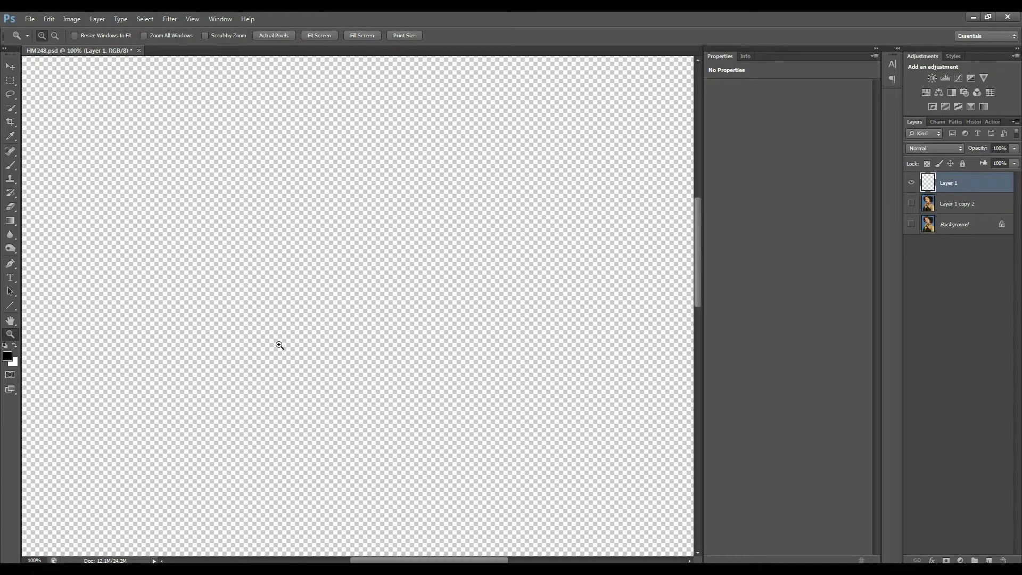
In Edit > Fill, set the fill contents to 50% Gray
left_click(49, 19)
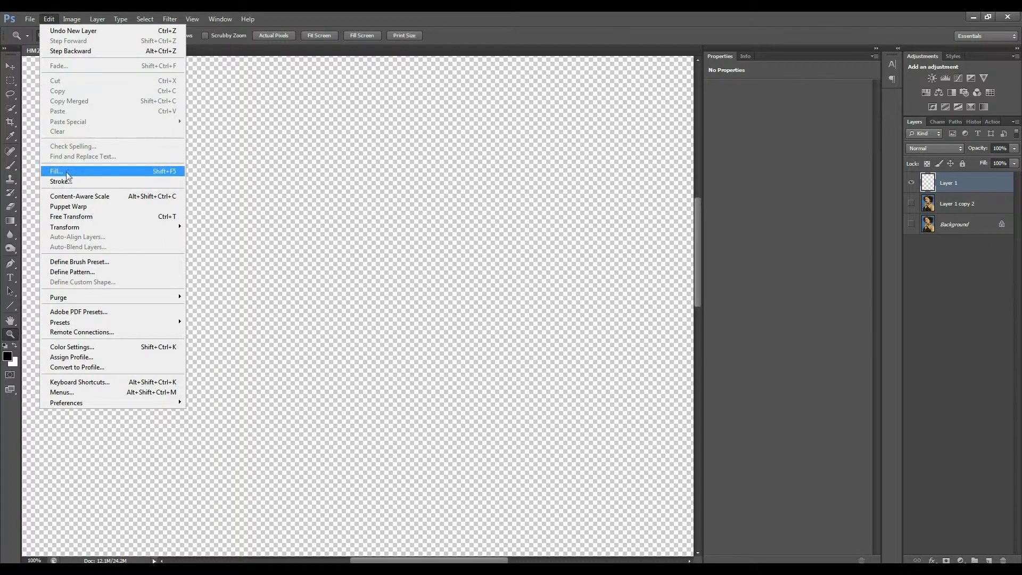
left_click(57, 171)
left_click(533, 186)
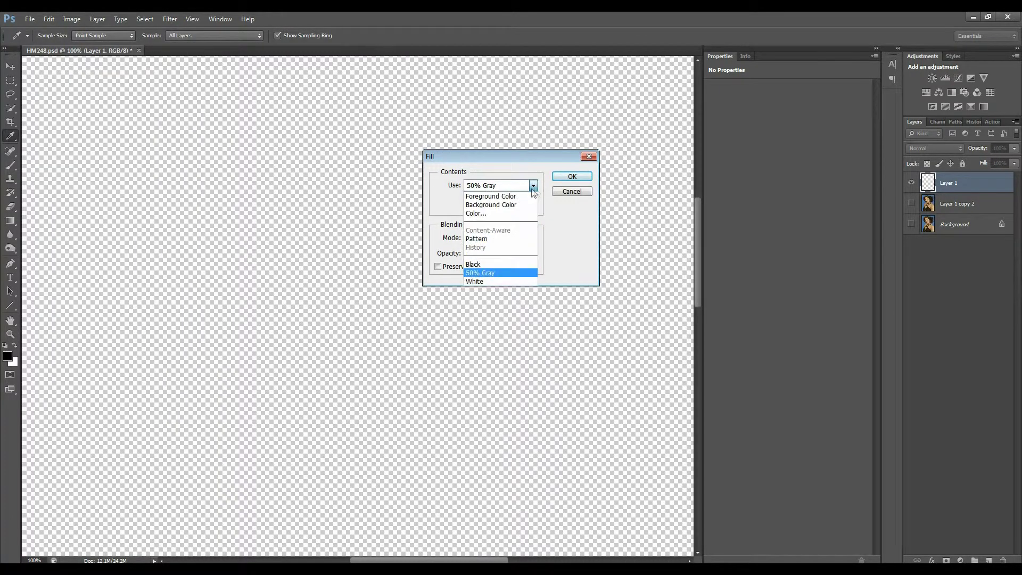
left_click(472, 196)
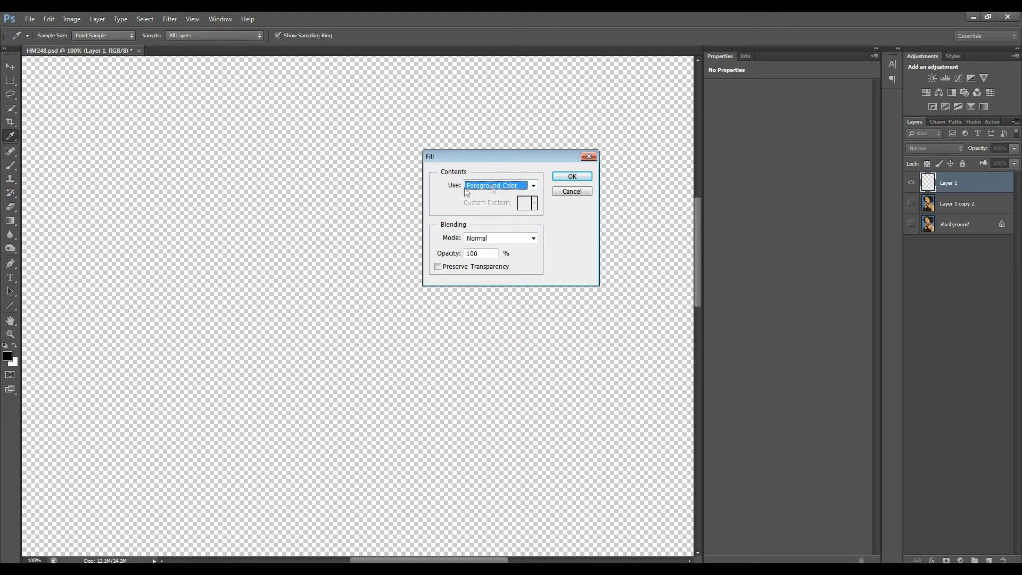
left_click(534, 188)
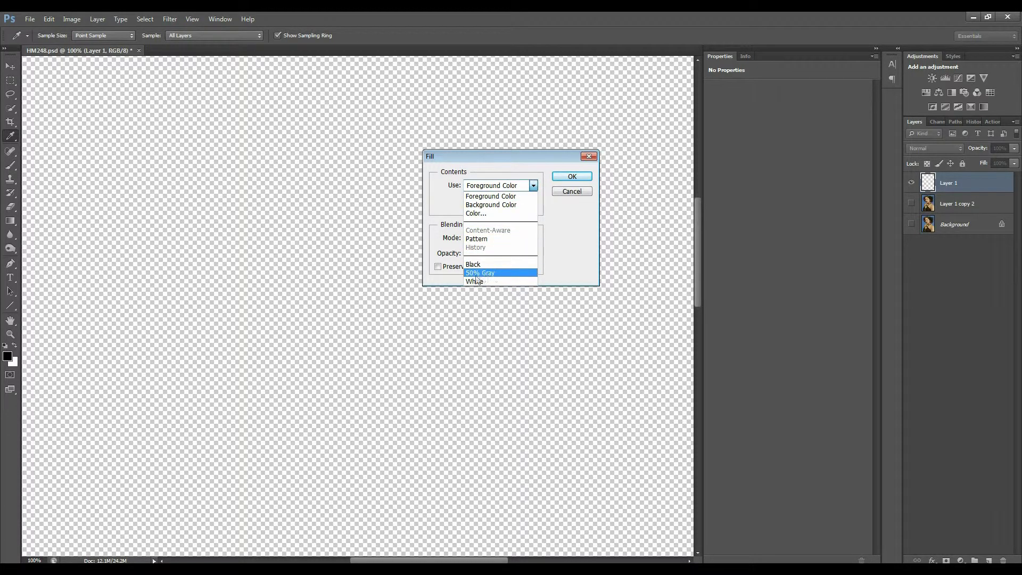
left_click(493, 276)
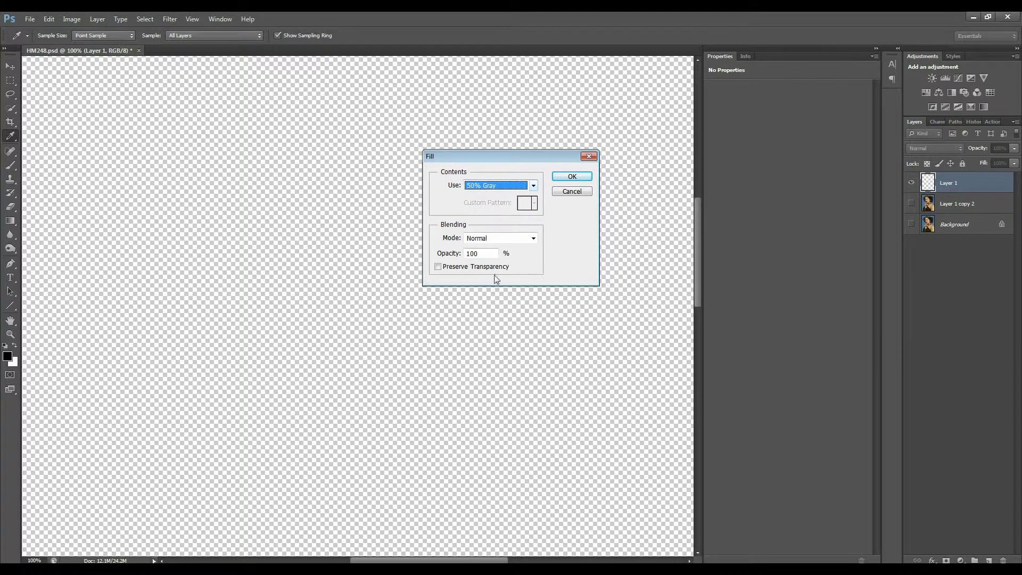
Apply the 50% gray fill and show Layer 1 copy 2 and Background again
left_click(571, 176)
key("z")
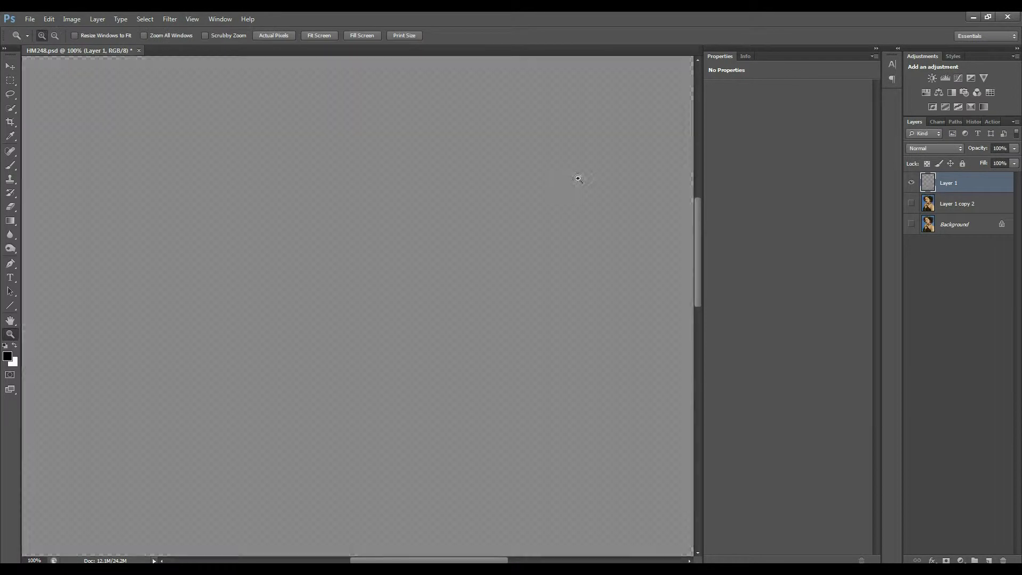
left_click(912, 203)
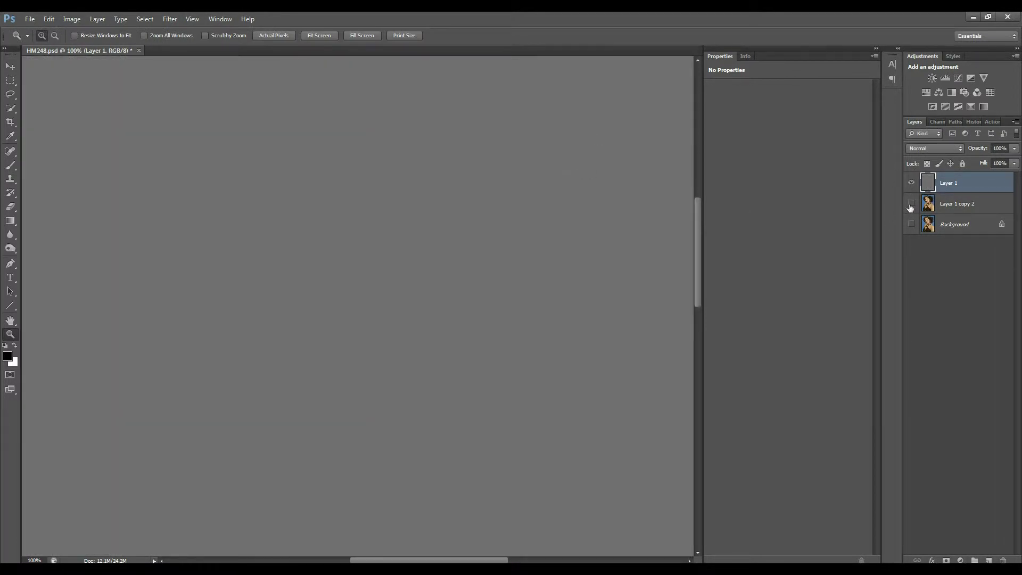
left_click(911, 223)
Set the gray layer's blend mode to Overlay, then hide it to check the effect
left_click(932, 149)
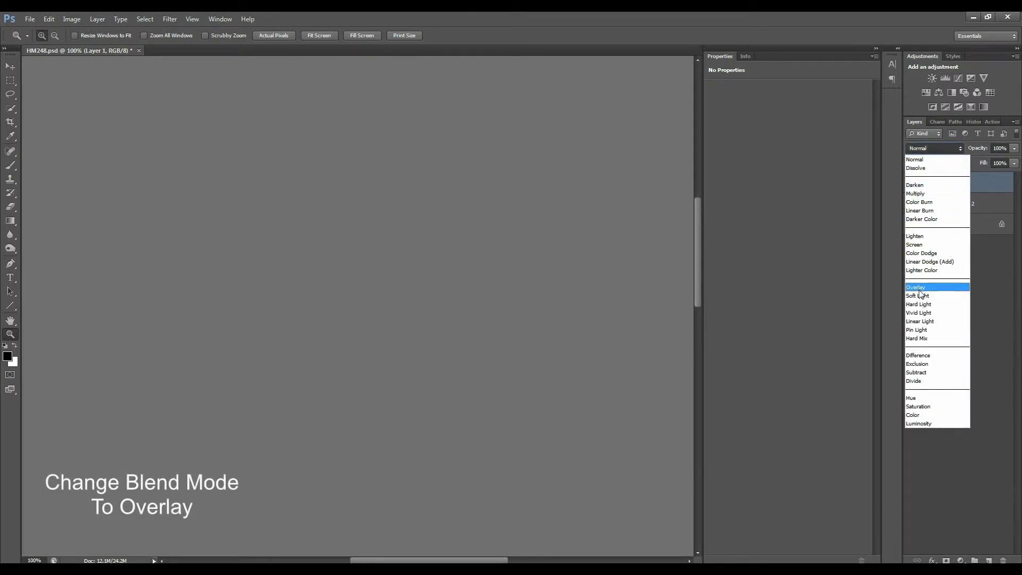
left_click(919, 289)
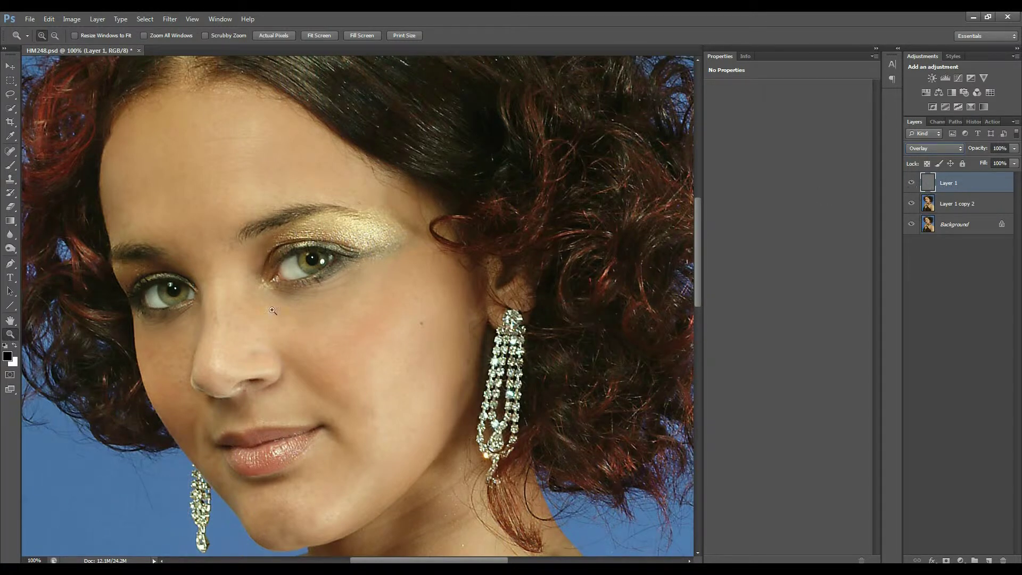
left_click(912, 183)
Show the gray Overlay layer again and bring up the Dodge/Burn/Sponge tool flyout
left_click(912, 183)
left_click(12, 252)
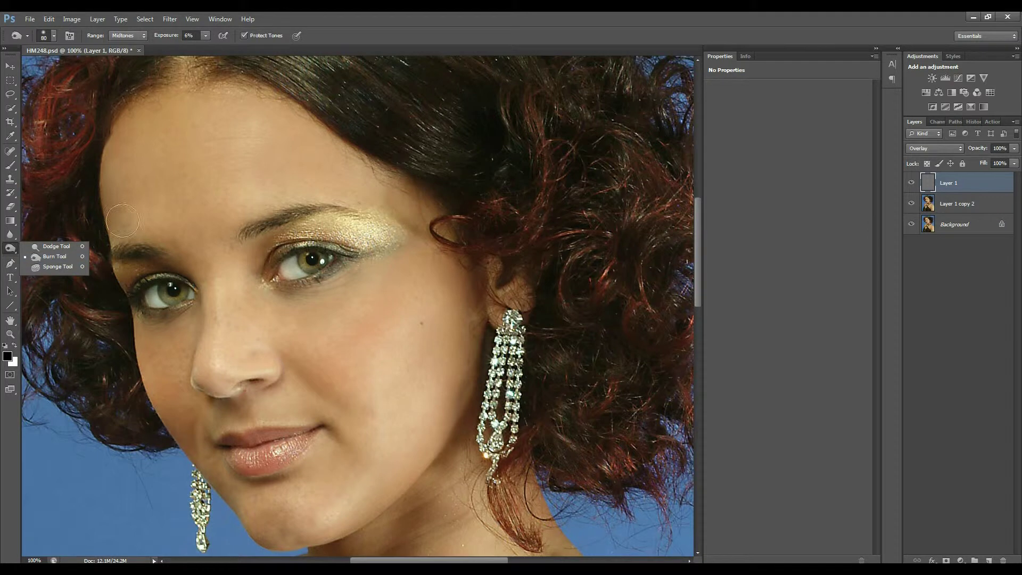
With the Dodge tool, lighten the forehead and, at brush size 60, the nose bridge
left_click(48, 246)
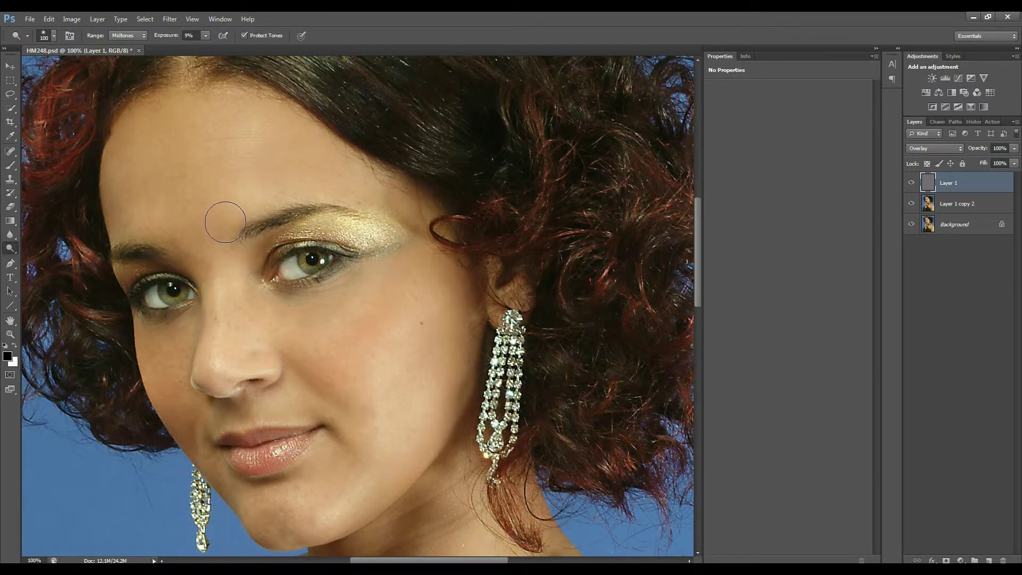
mouse_move(204, 178)
left_mouse_down()
mouse_move(222, 189)
mouse_move(216, 173)
mouse_move(230, 170)
mouse_move(221, 182)
left_mouse_up()
key("bracketleft")
key("bracketleft")
key("bracketleft")
key("bracketleft")
key("bracketright")
key("bracketright")
key("bracketright")
key("bracketleft")
key("bracketleft")
key("bracketleft")
key("bracketleft")
mouse_move(220, 322)
left_mouse_down()
mouse_move(218, 299)
mouse_move(217, 349)
mouse_move(224, 271)
mouse_move(218, 385)
left_mouse_up()
left_click_drag(246, 302, 212, 368)
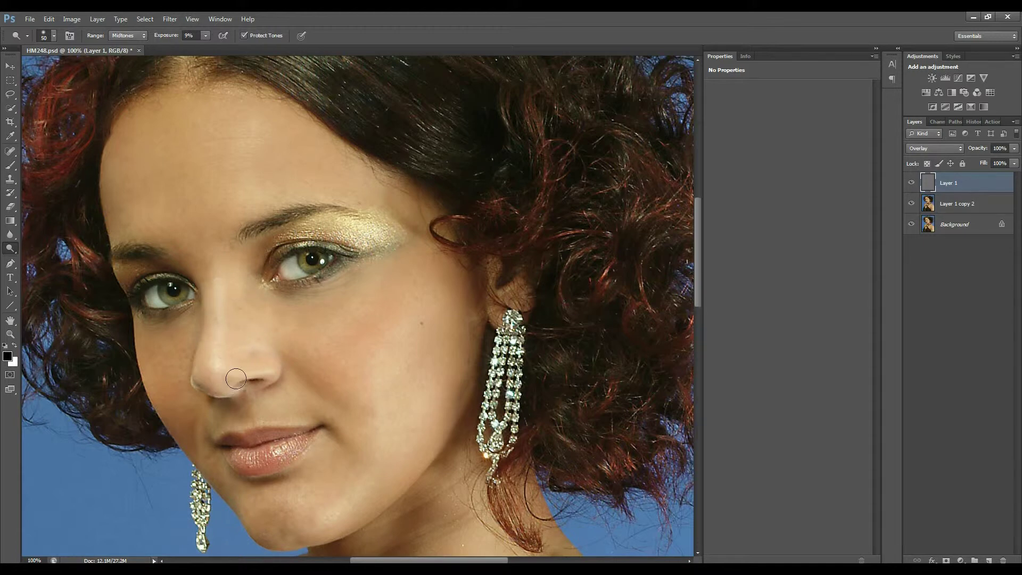
Dodge under both eyes, the eyelids, cheeks, lower lip, chin and the iris
mouse_move(335, 312)
left_mouse_down()
mouse_move(351, 294)
mouse_move(281, 296)
left_mouse_up()
mouse_move(357, 285)
left_mouse_down()
mouse_move(287, 300)
mouse_move(307, 327)
mouse_move(363, 302)
mouse_move(296, 315)
mouse_move(328, 320)
mouse_move(332, 305)
left_mouse_up()
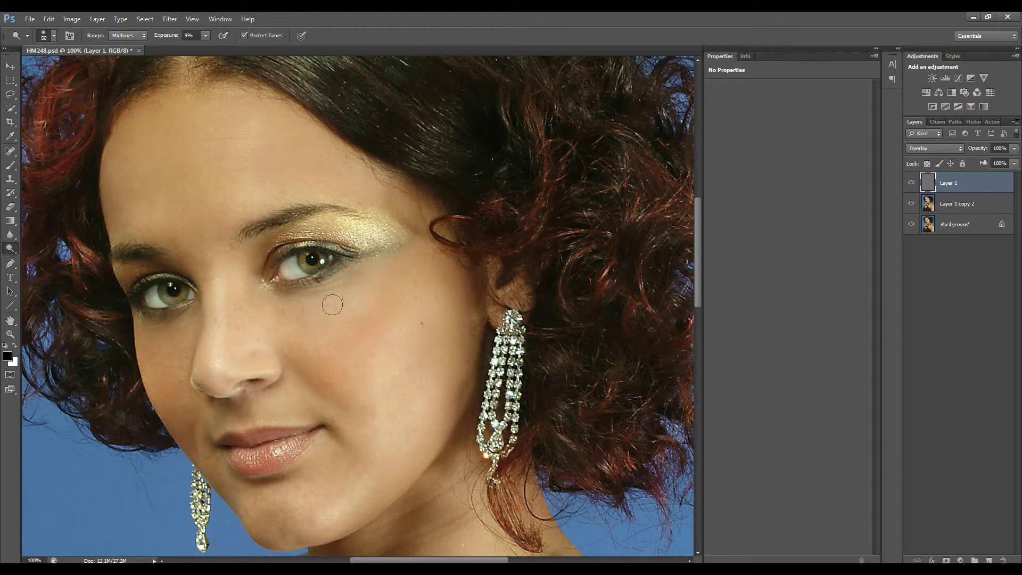
left_click_drag(184, 320, 152, 343)
mouse_move(209, 303)
left_mouse_down()
mouse_move(353, 239)
mouse_move(288, 236)
left_mouse_up()
mouse_move(376, 244)
left_mouse_down()
mouse_move(301, 230)
mouse_move(342, 251)
mouse_move(364, 229)
mouse_move(294, 238)
mouse_move(372, 239)
mouse_move(366, 262)
left_mouse_up()
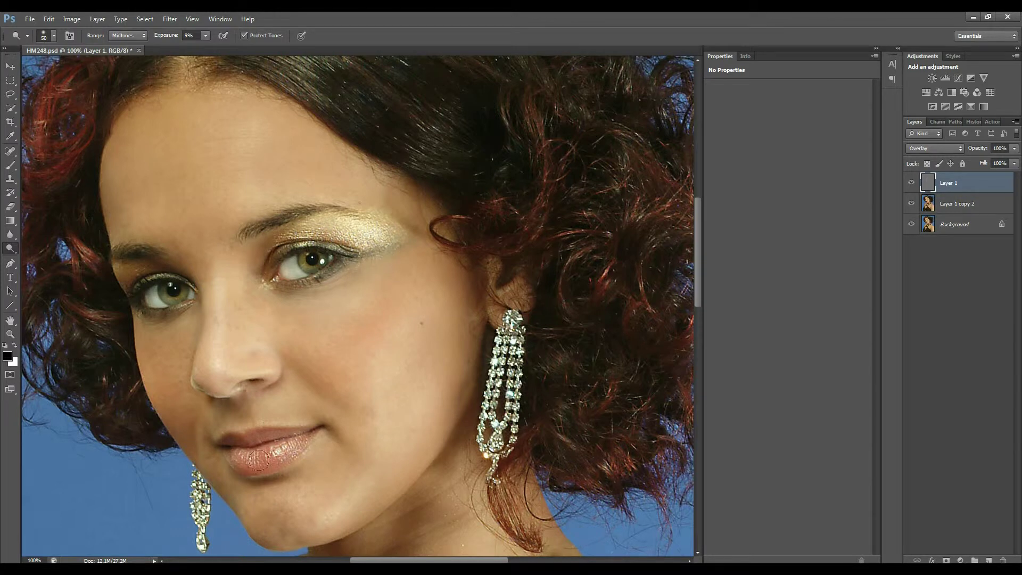
left_click_drag(253, 458, 296, 444)
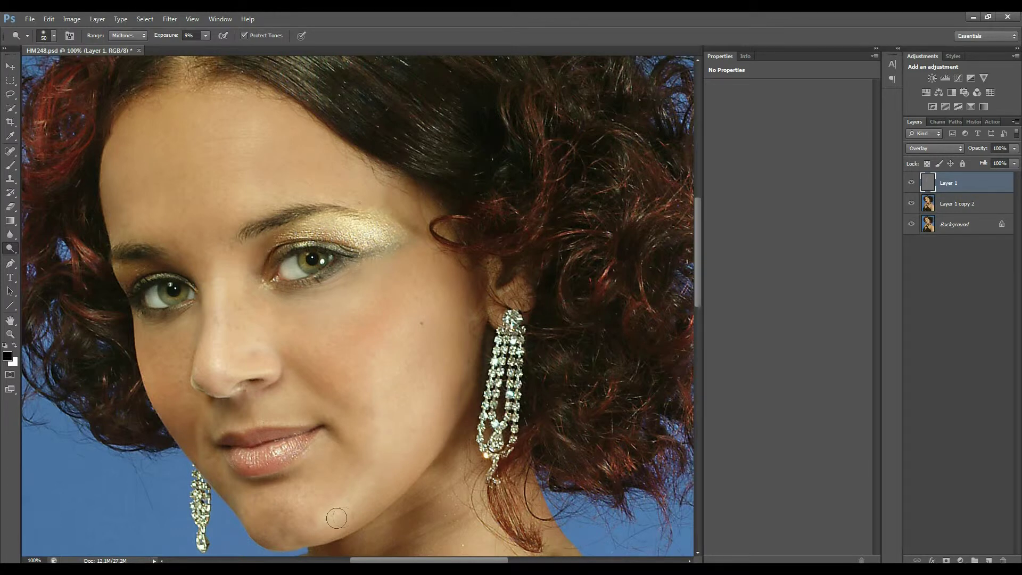
left_click_drag(312, 529, 419, 427)
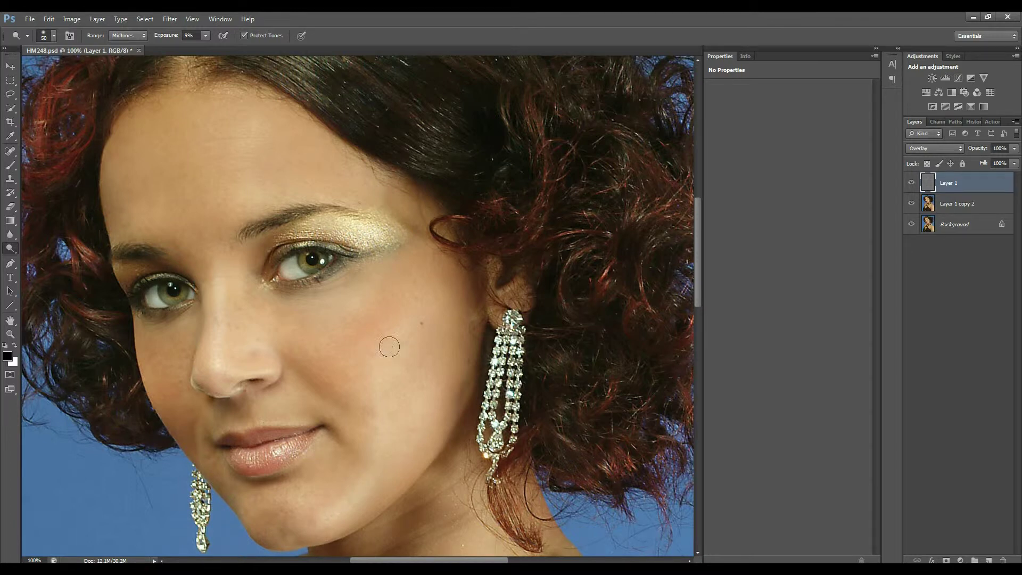
mouse_move(334, 321)
left_mouse_down()
mouse_move(376, 308)
mouse_move(347, 311)
mouse_move(399, 269)
mouse_move(333, 351)
left_mouse_up()
left_click_drag(320, 269, 304, 273)
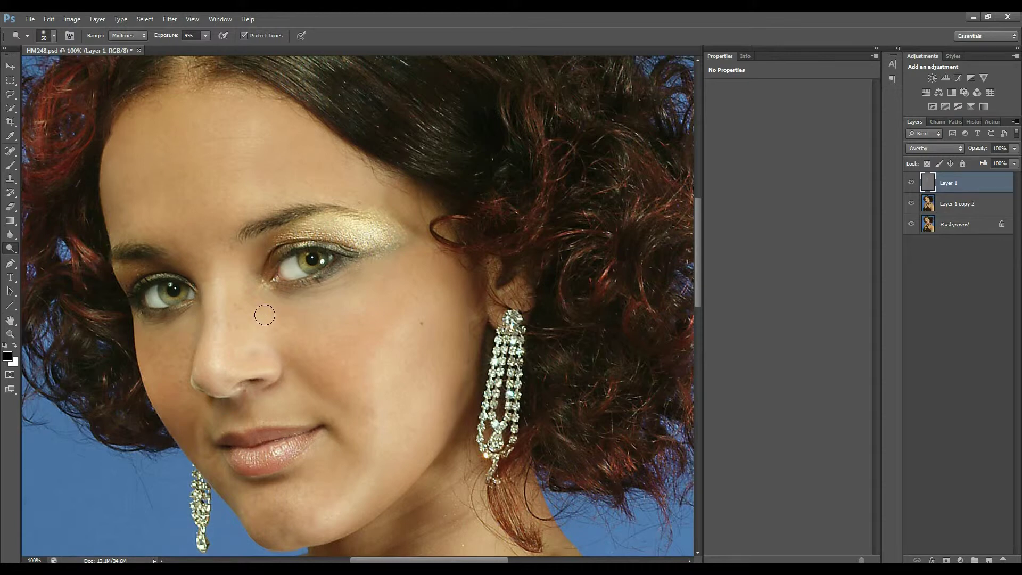
left_click(912, 183)
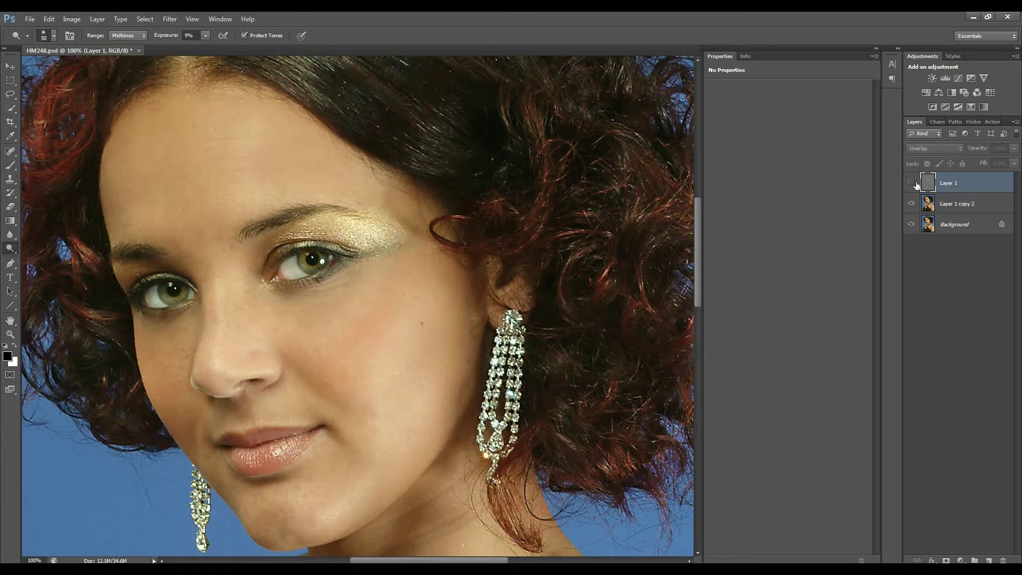
left_click(912, 183)
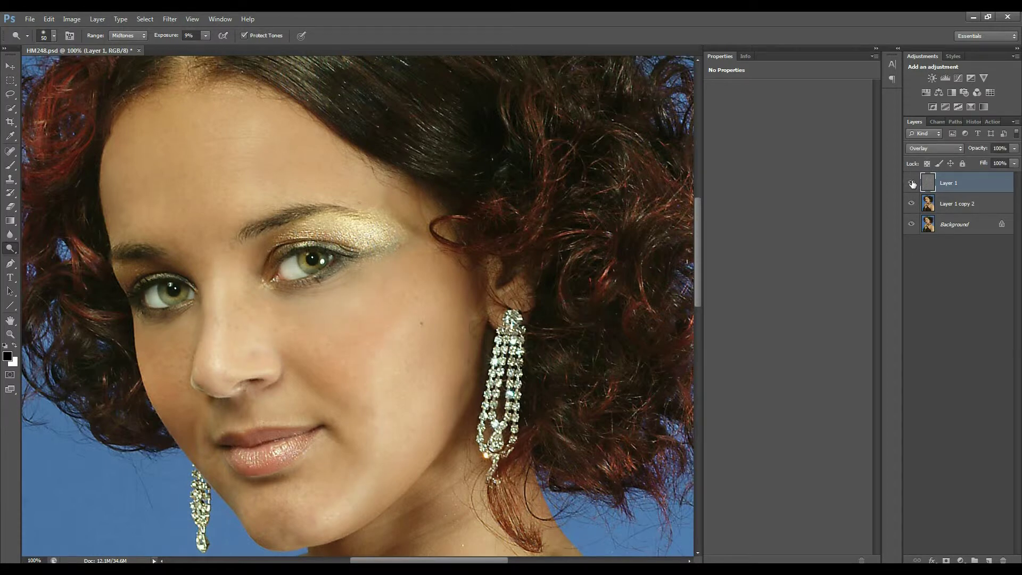
left_click(912, 184)
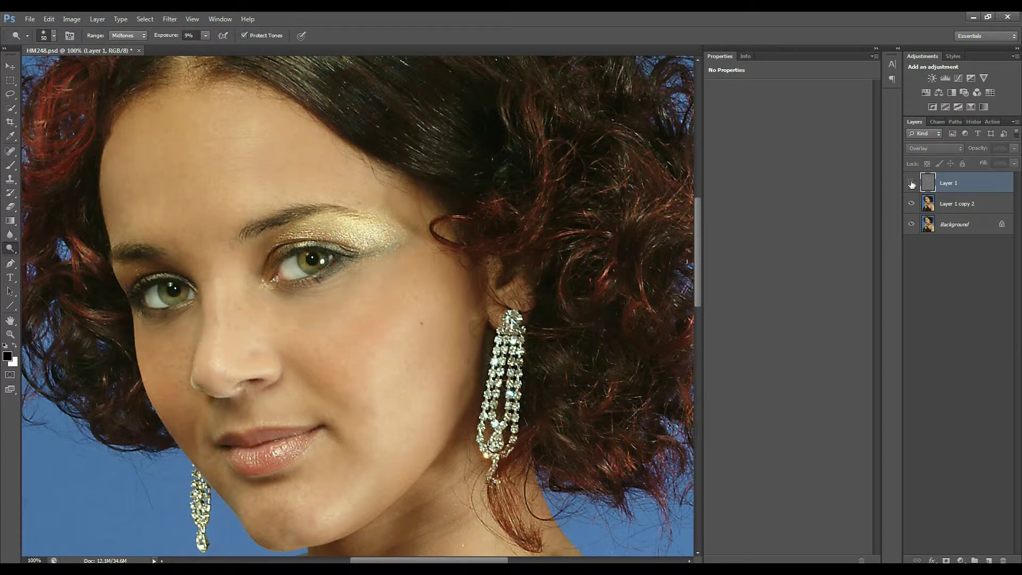
left_click(912, 184)
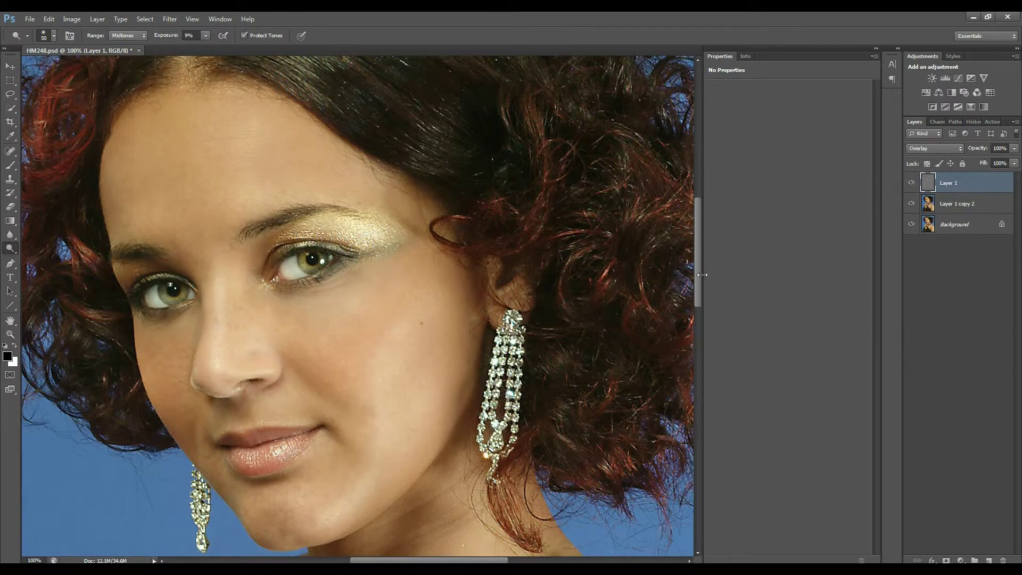
left_click(9, 250)
Switch to the Burn tool with a 45 brush and darken the eye crease
left_click(47, 258)
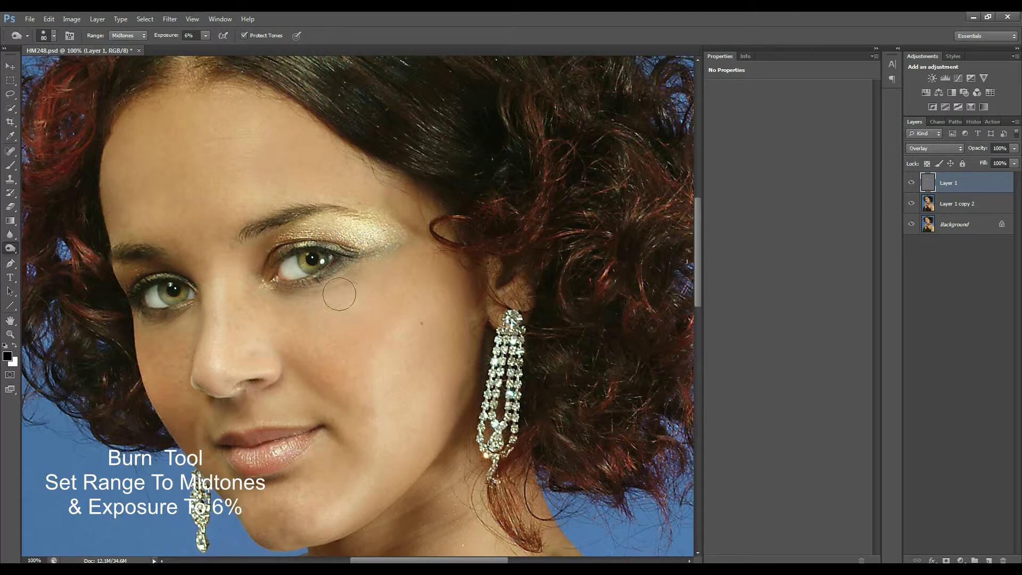
key("bracketleft")
key("bracketleft")
key("bracketleft")
key("bracketleft")
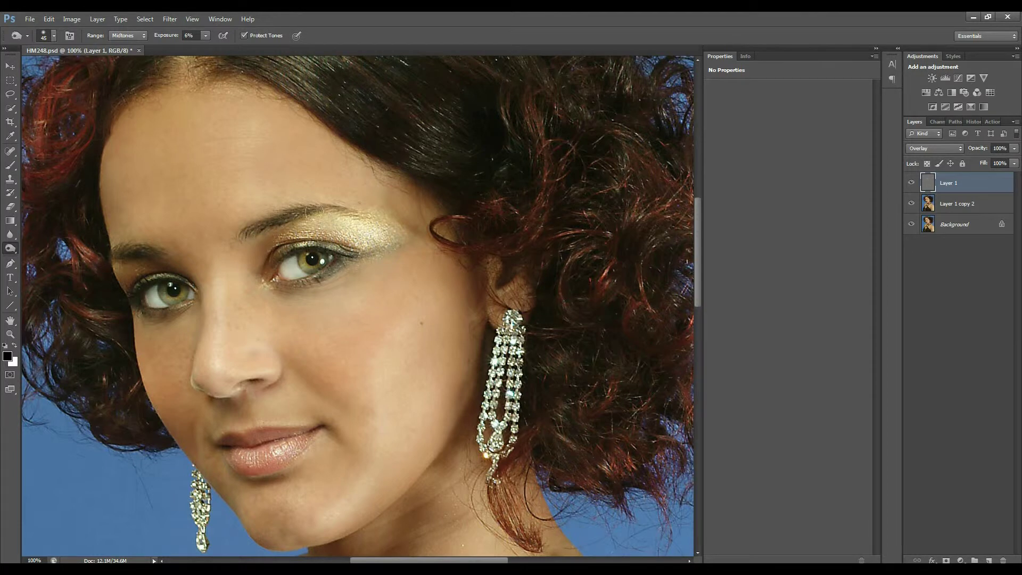
mouse_move(205, 254)
left_mouse_down()
mouse_move(128, 256)
mouse_move(192, 276)
left_mouse_up()
Zoom out to 66.7%, then burn the curls, jaw shadow and hair by the earring with a 70 brush
key("z")
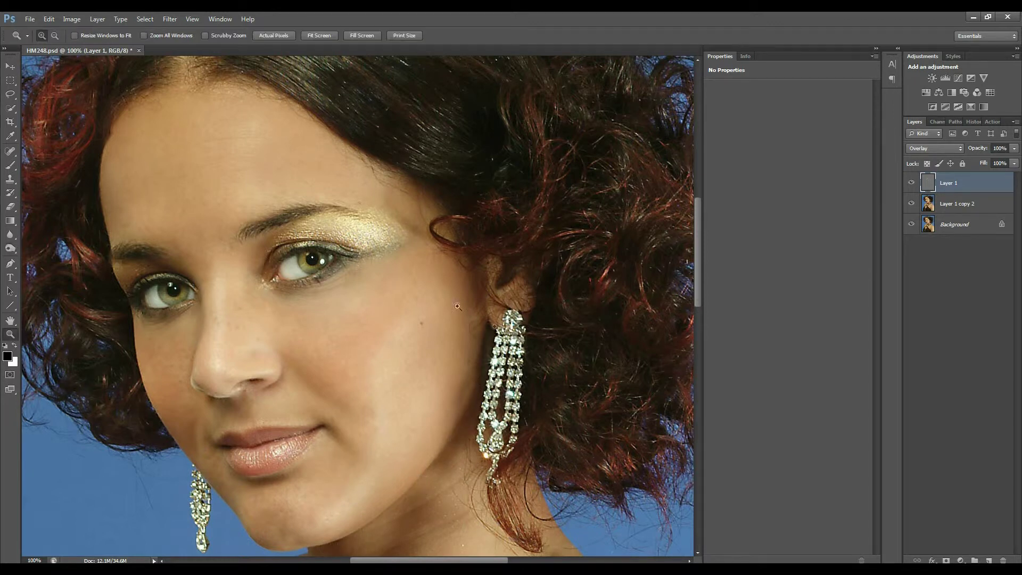
left_click(384, 320, "alt")
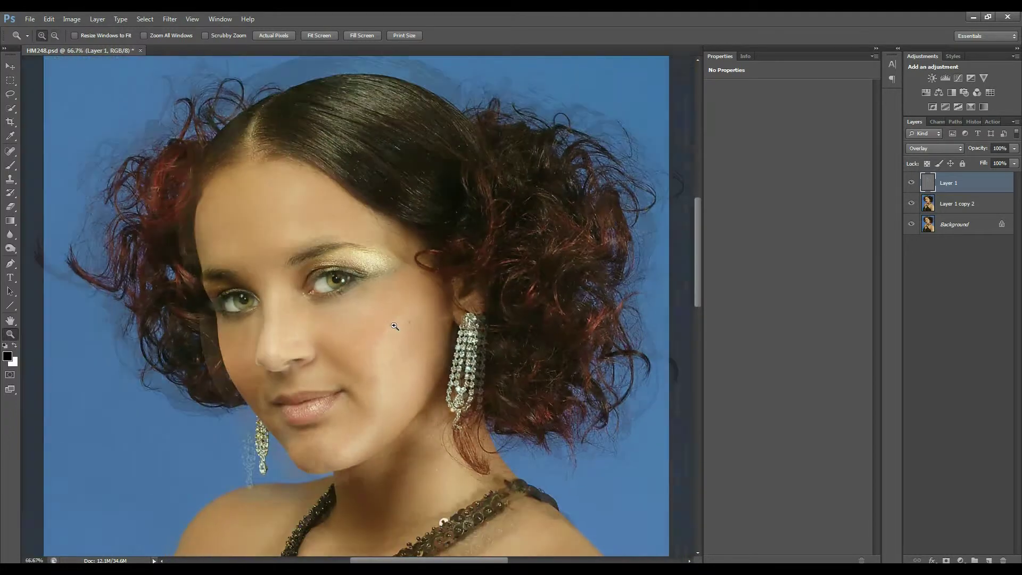
key("o")
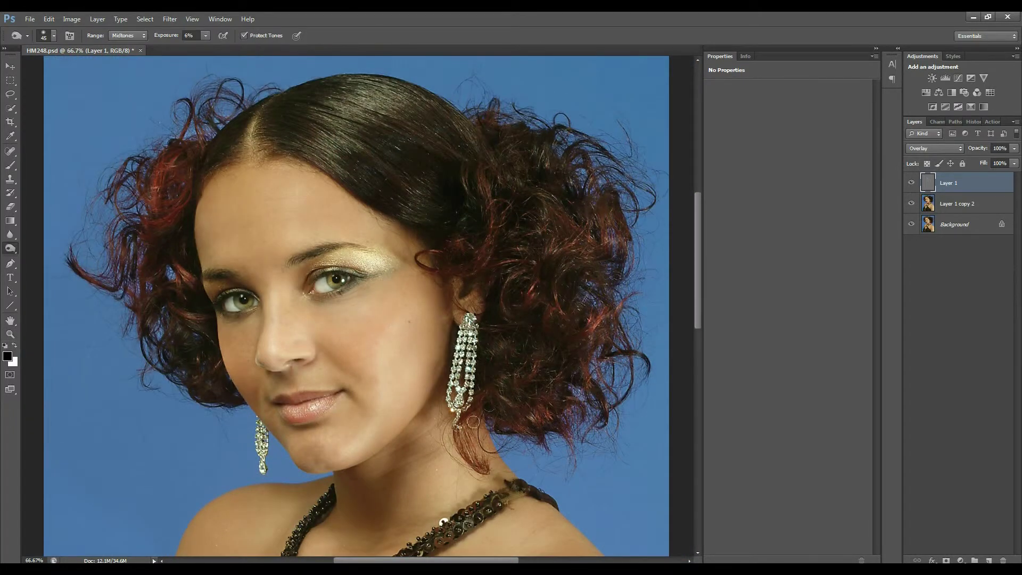
key("bracketright")
key("bracketright")
key("bracketright")
mouse_move(543, 198)
left_mouse_down()
mouse_move(521, 226)
mouse_move(480, 210)
mouse_move(471, 243)
mouse_move(519, 298)
mouse_move(530, 294)
mouse_move(497, 297)
mouse_move(503, 318)
mouse_move(555, 356)
mouse_move(583, 362)
mouse_move(573, 292)
mouse_move(567, 284)
mouse_move(571, 310)
mouse_move(528, 228)
mouse_move(549, 179)
mouse_move(558, 204)
left_mouse_up()
mouse_move(172, 242)
left_mouse_down()
mouse_move(193, 272)
mouse_move(189, 283)
mouse_move(195, 273)
mouse_move(227, 397)
mouse_move(185, 364)
mouse_move(183, 337)
mouse_move(157, 290)
mouse_move(180, 211)
mouse_move(173, 248)
left_mouse_up()
mouse_move(342, 453)
left_mouse_down()
mouse_move(374, 528)
mouse_move(389, 534)
mouse_move(450, 513)
left_mouse_up()
mouse_move(488, 428)
left_mouse_down()
mouse_move(447, 403)
mouse_move(452, 356)
mouse_move(489, 382)
left_mouse_up()
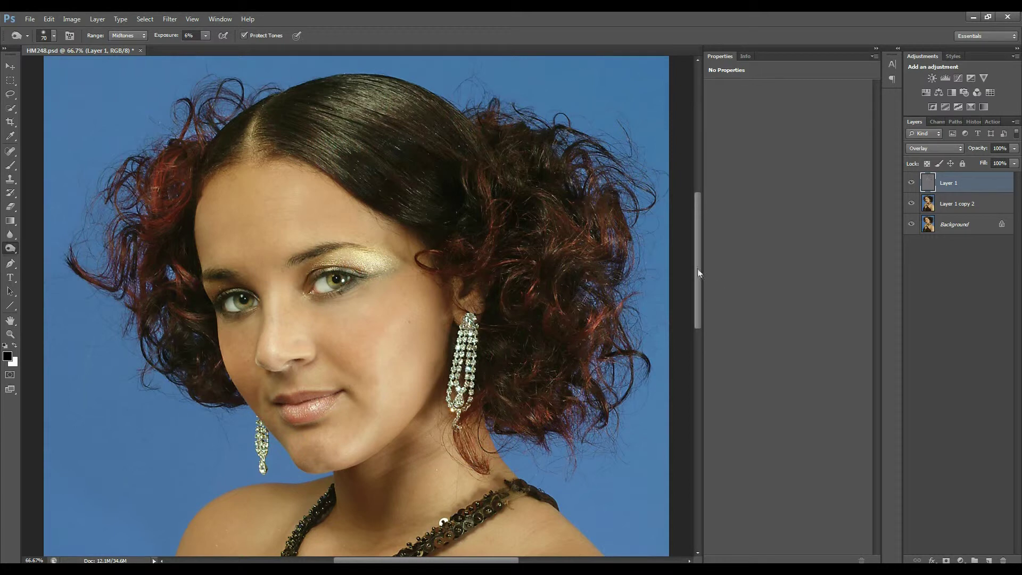
left_click_drag(698, 264, 696, 304)
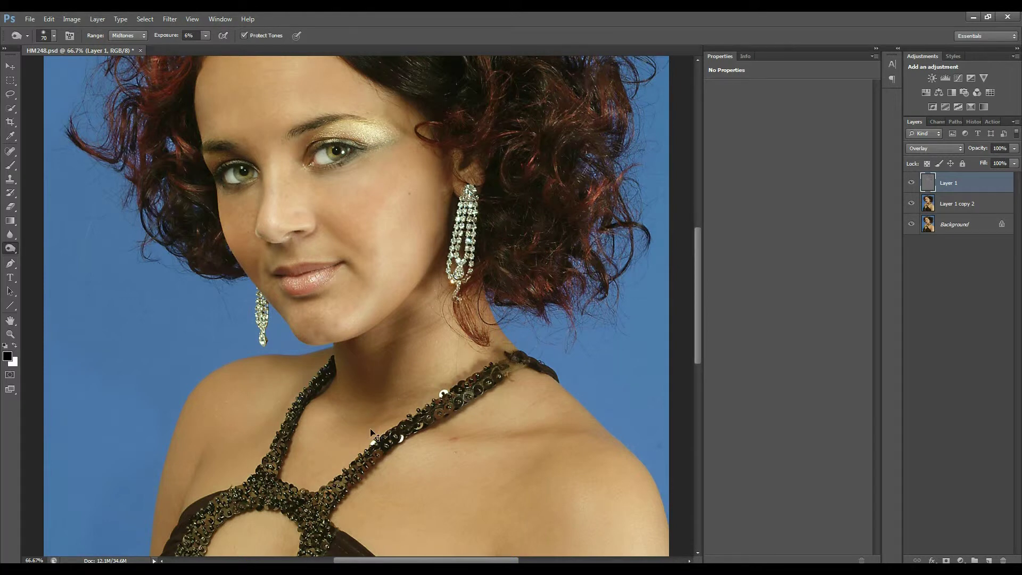
Fit on screen, burn the beaded keyhole, straps and dress fold, then dodge the hair crown at 90
key("ctrl+0")
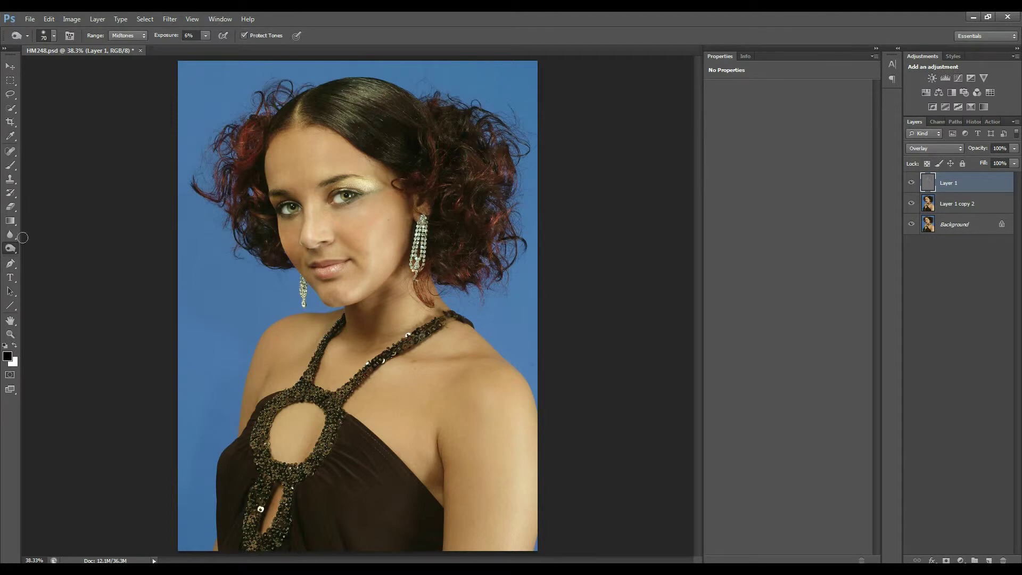
left_click_drag(9, 251, 44, 260)
mouse_move(259, 435)
left_mouse_down()
mouse_move(280, 475)
mouse_move(330, 420)
left_mouse_up()
left_click_drag(309, 371, 349, 390)
mouse_move(395, 507)
left_mouse_down()
mouse_move(344, 539)
mouse_move(331, 463)
mouse_move(353, 460)
mouse_move(378, 480)
mouse_move(359, 451)
mouse_move(382, 483)
left_mouse_up()
key("bracketright")
key("bracketright")
mouse_move(341, 113)
left_mouse_down()
mouse_move(356, 123)
mouse_move(351, 101)
mouse_move(378, 92)
mouse_move(365, 88)
mouse_move(341, 116)
mouse_move(368, 116)
left_mouse_up()
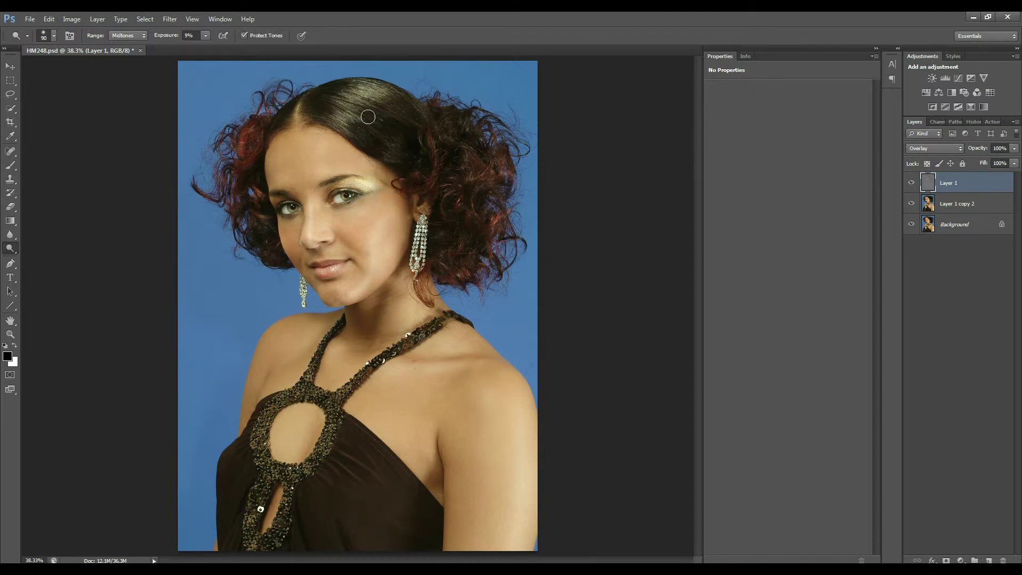
Flick the dodge-and-burn layer on and off to compare, and lower its opacity to 52%
left_click(913, 183)
left_click(913, 183)
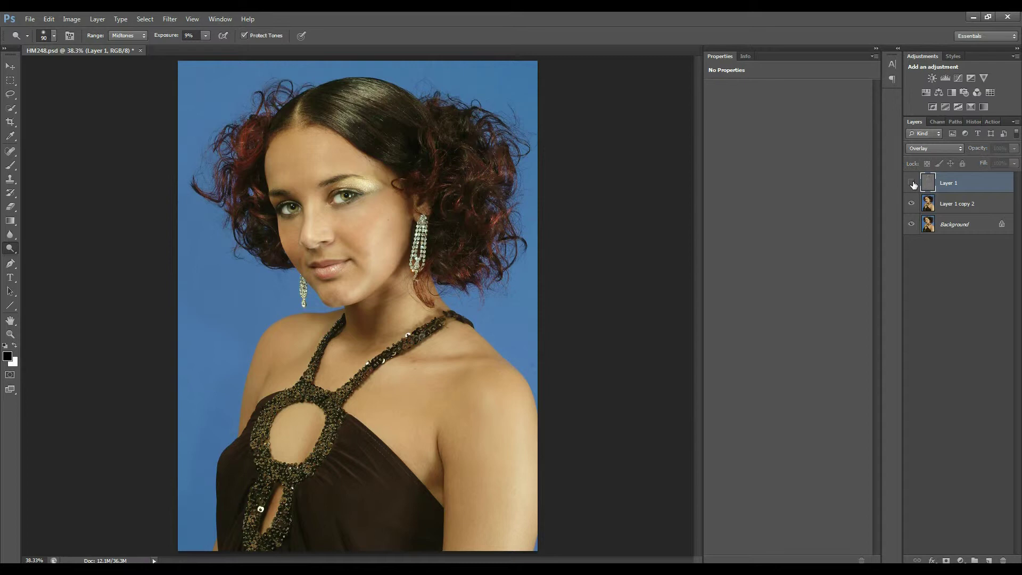
left_click(912, 184)
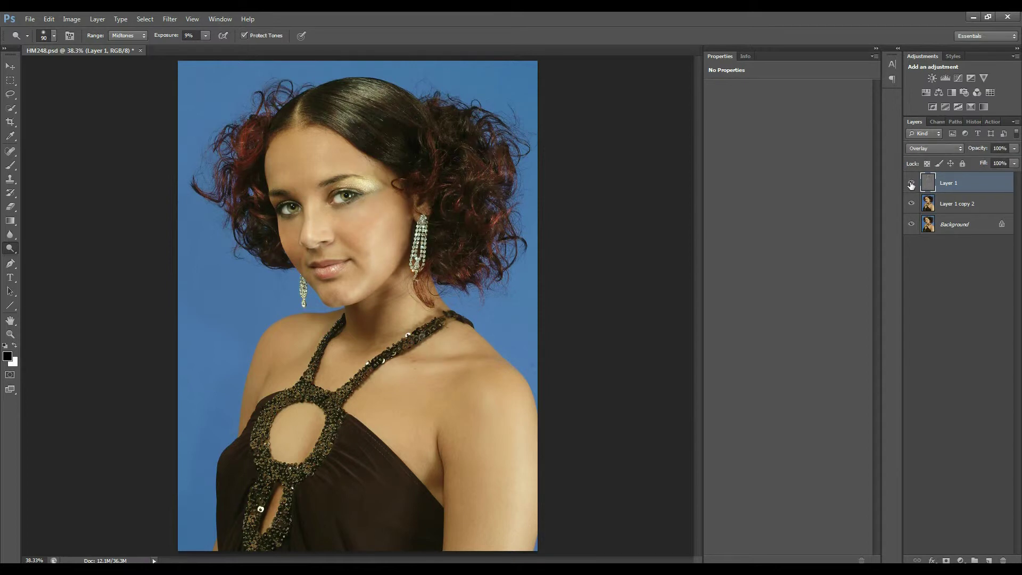
left_click(912, 183)
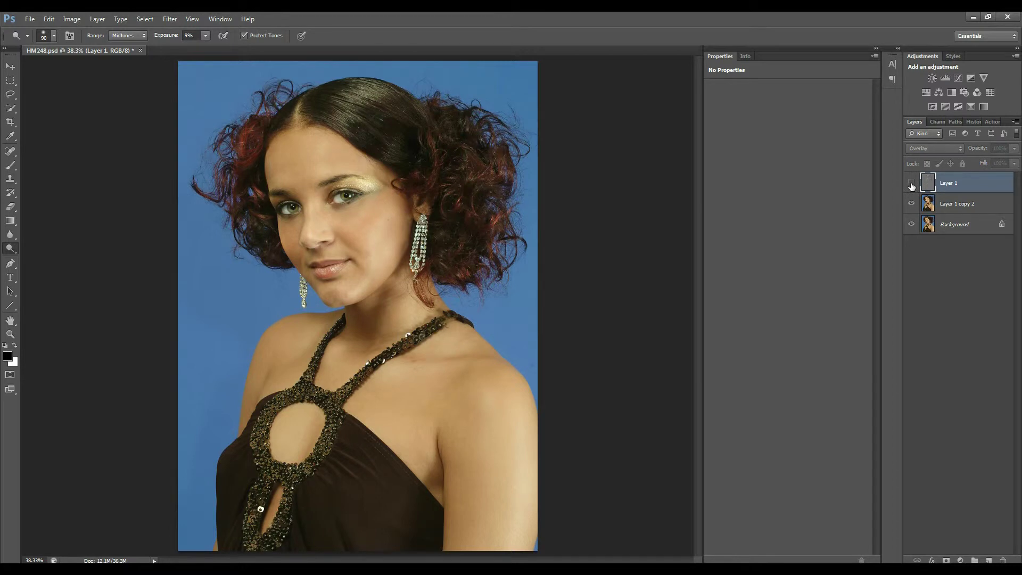
left_click(912, 184)
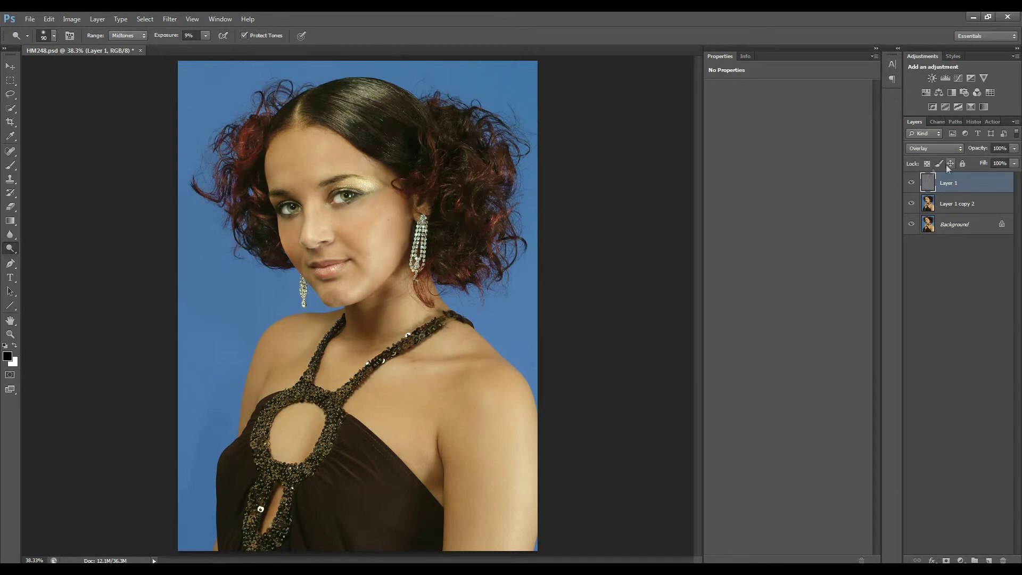
mouse_move(978, 150)
left_mouse_down()
mouse_move(954, 150)
mouse_move(997, 150)
left_mouse_up()
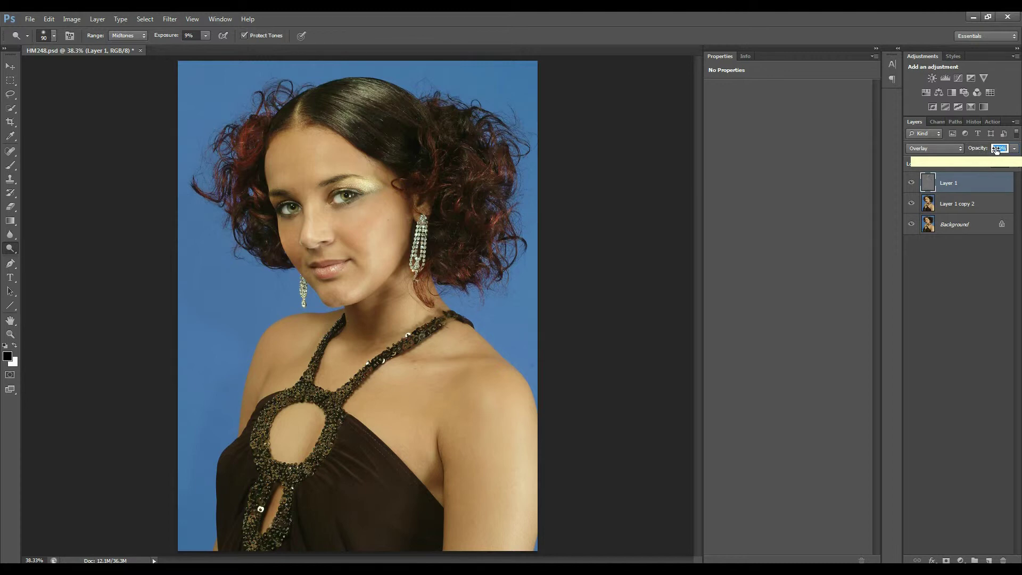
Hide Background and Layer 1 copy 2, dodge the nose stroke, then show both again
left_click(912, 225)
left_click(911, 205)
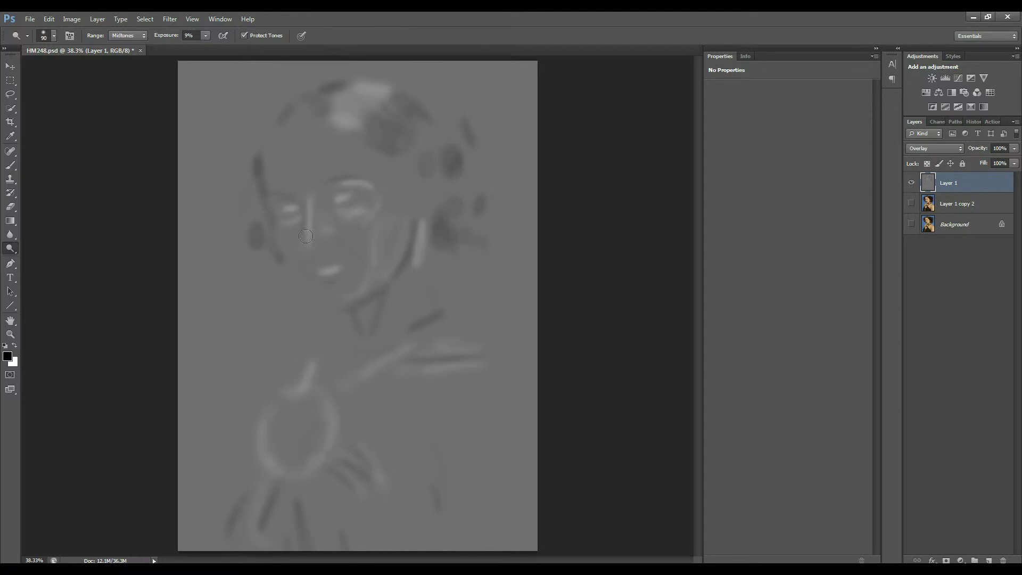
left_click_drag(310, 250, 308, 201)
left_click(911, 203)
left_click(912, 225)
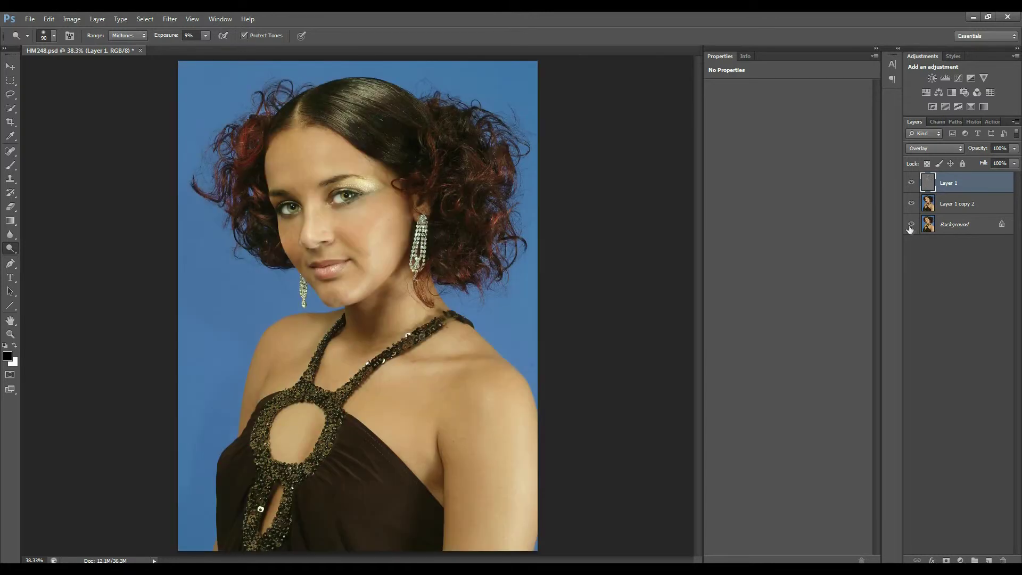
Switch back to the Burn tool with a 100 px brush
right_click(9, 252)
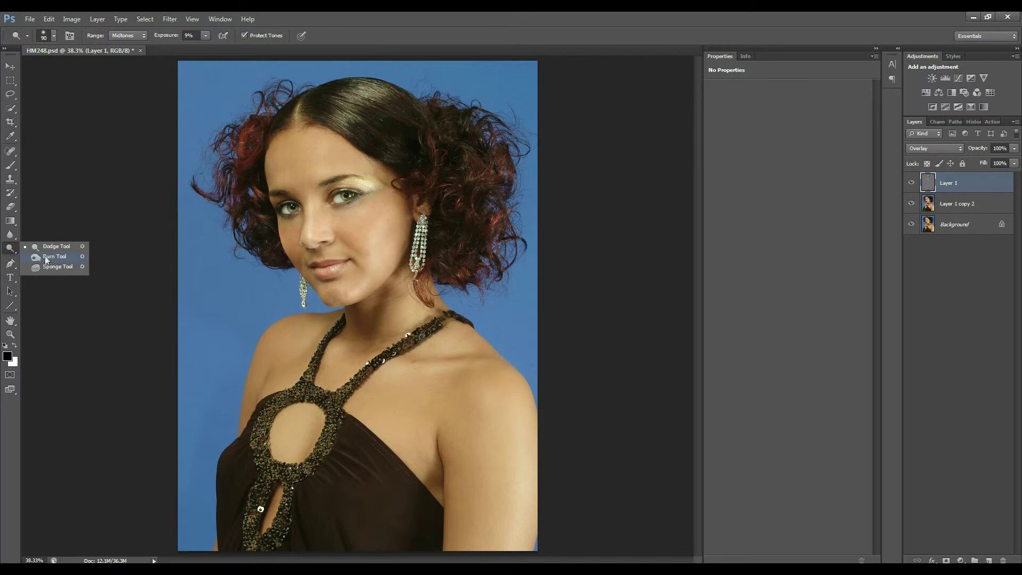
left_click(47, 258)
key("bracketright")
key("bracketright")
key("bracketright")
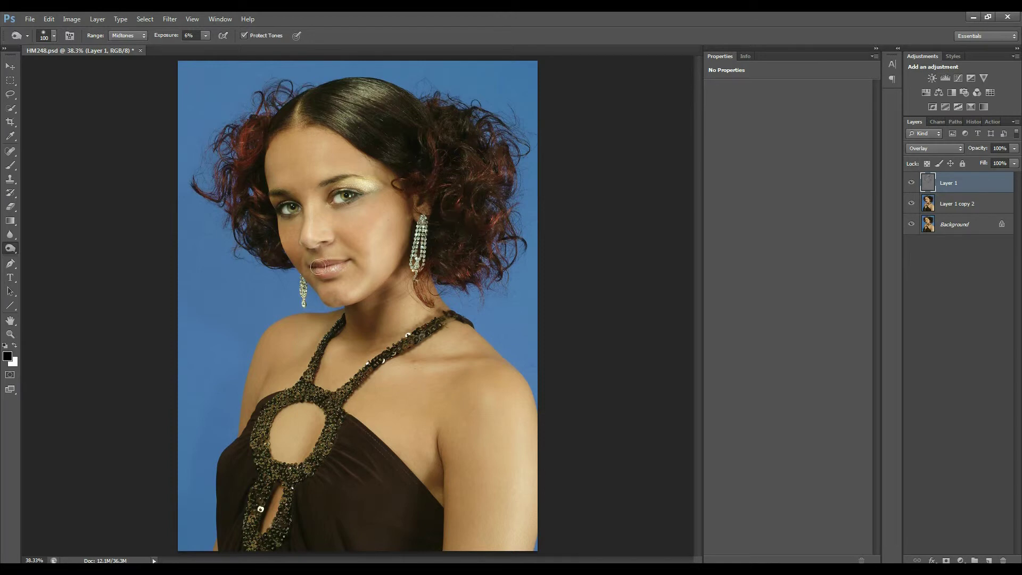
Flicker the gray Overlay layer on and off to compare the portrait with and without it
left_click(912, 183)
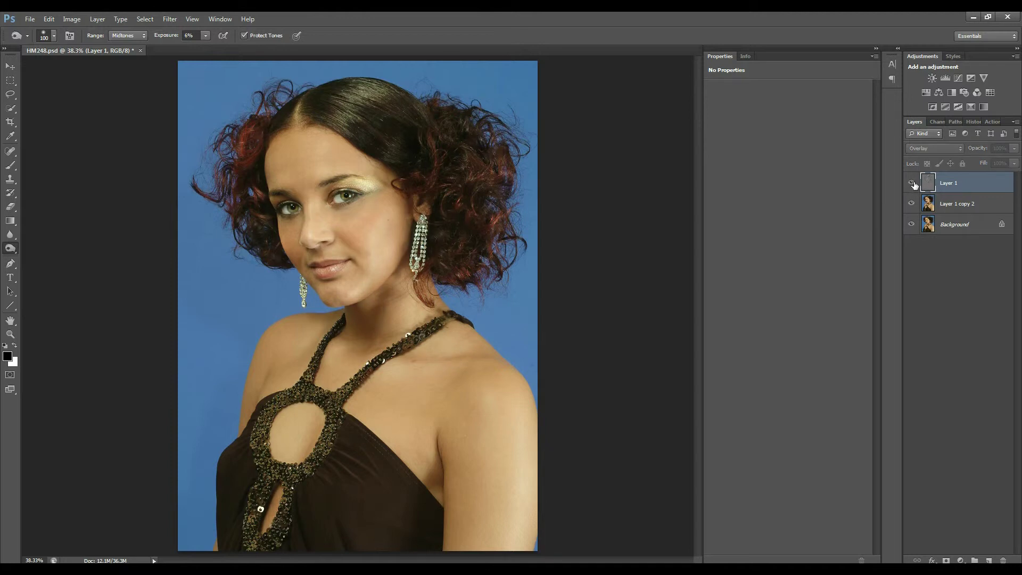
left_click(911, 183)
left_click(912, 183)
left_click(912, 183)
left_click(911, 183)
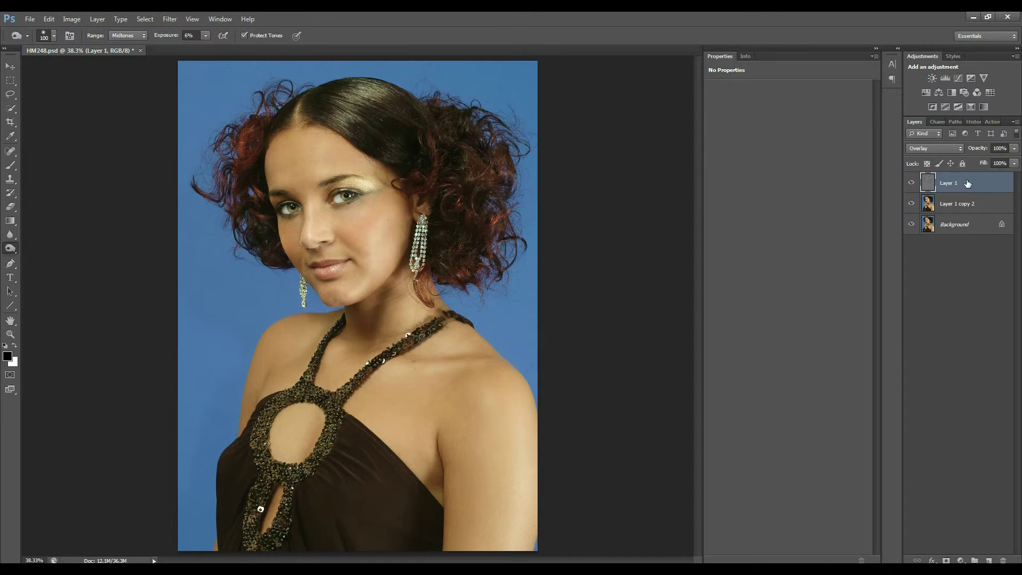
key("ctrl+j")
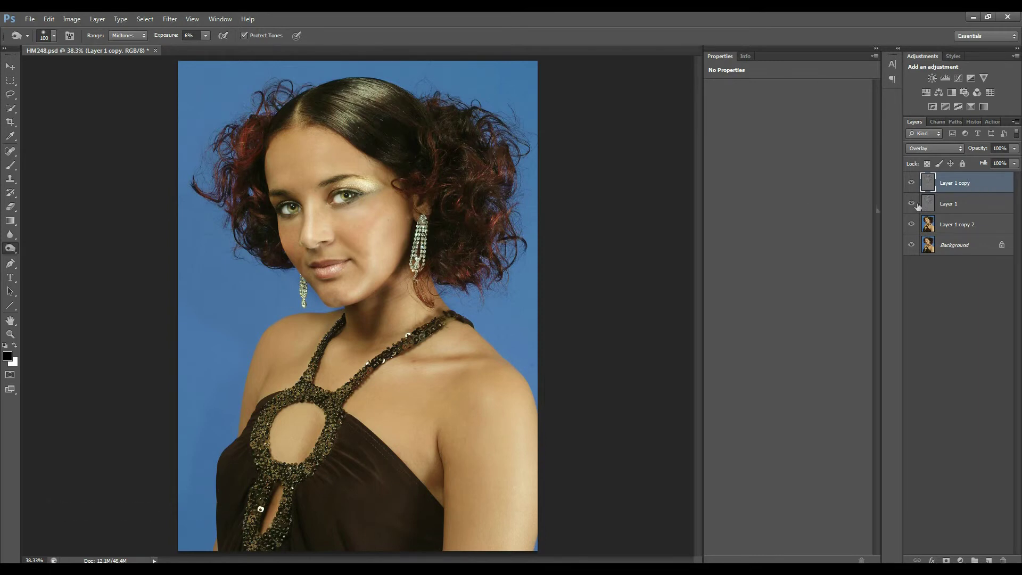
left_click_drag(981, 150, 931, 153)
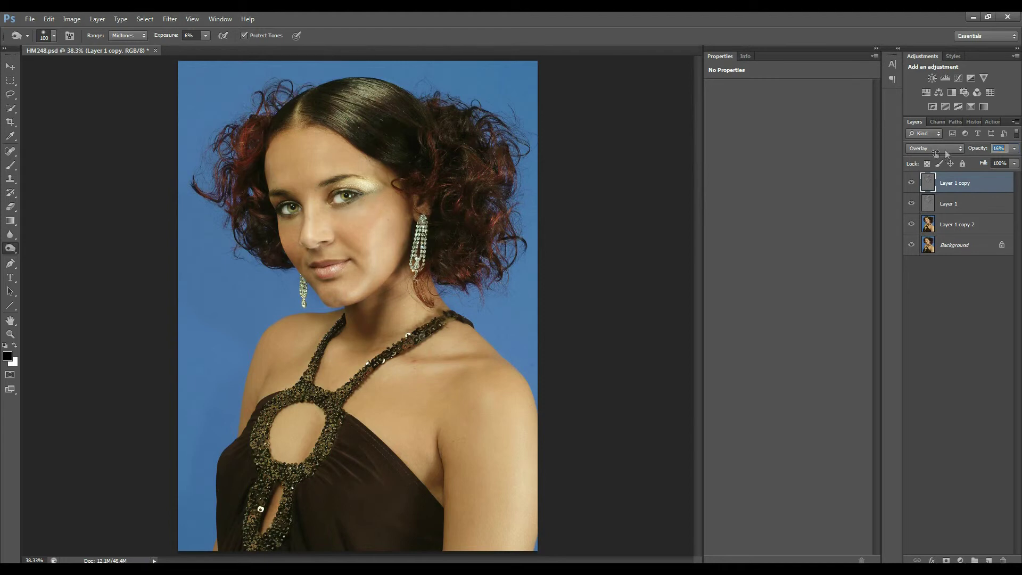
left_click(912, 184)
left_click(912, 183)
left_click(1003, 559)
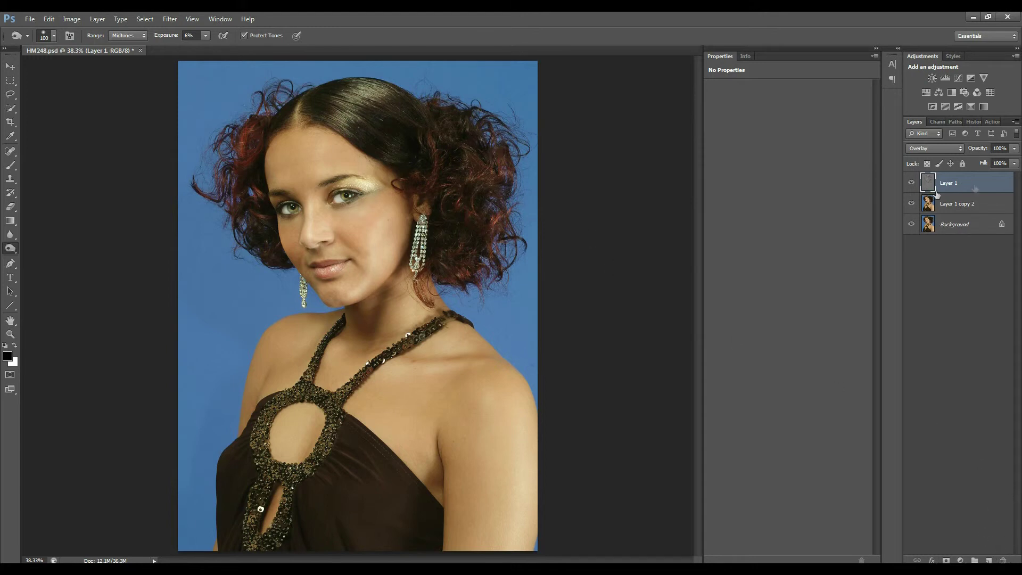
left_click(911, 184)
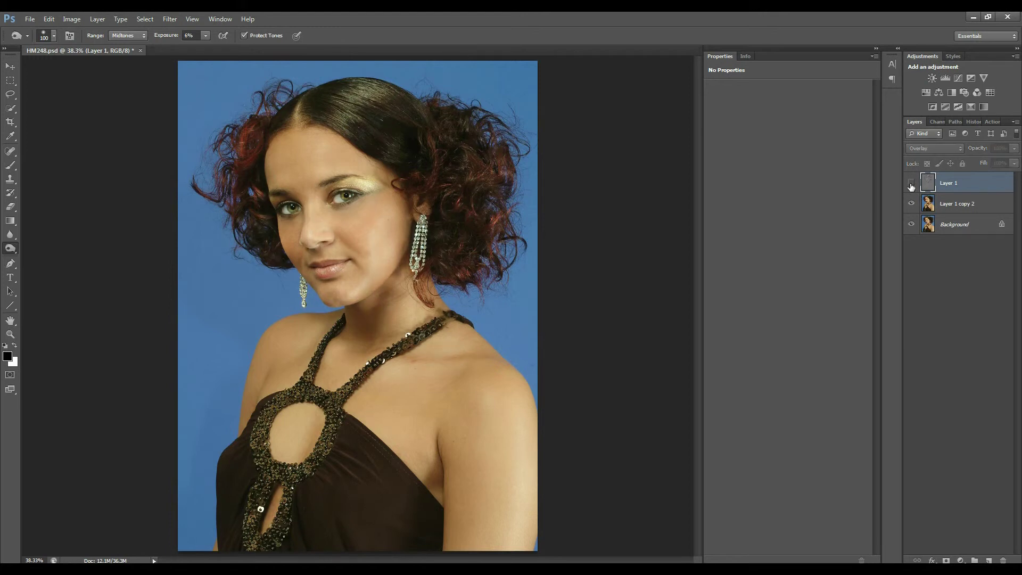
left_click(911, 184)
Zoom into the face at 100% actual size and pan to centre it in the window
key("z")
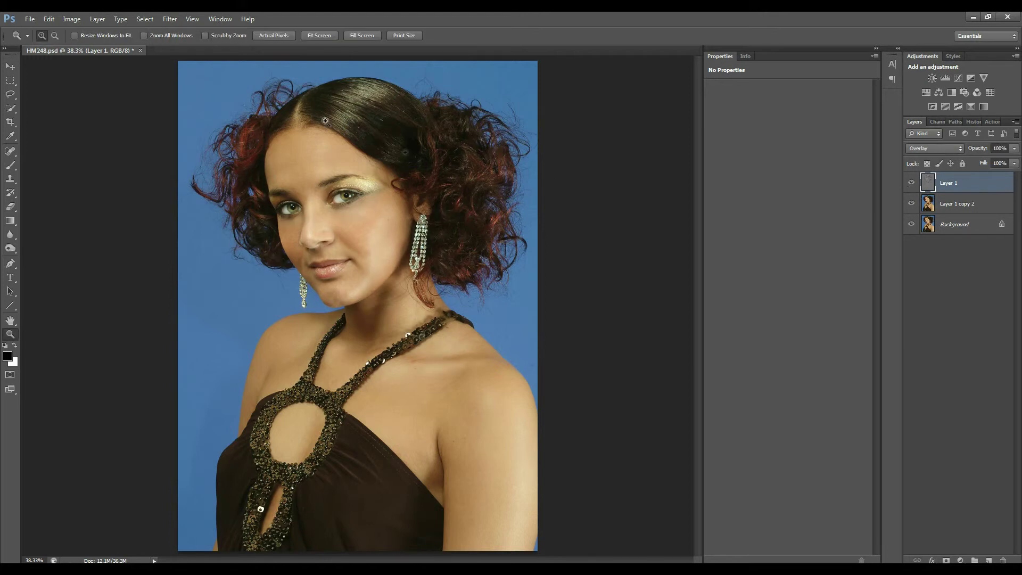
left_click_drag(184, 75, 534, 336)
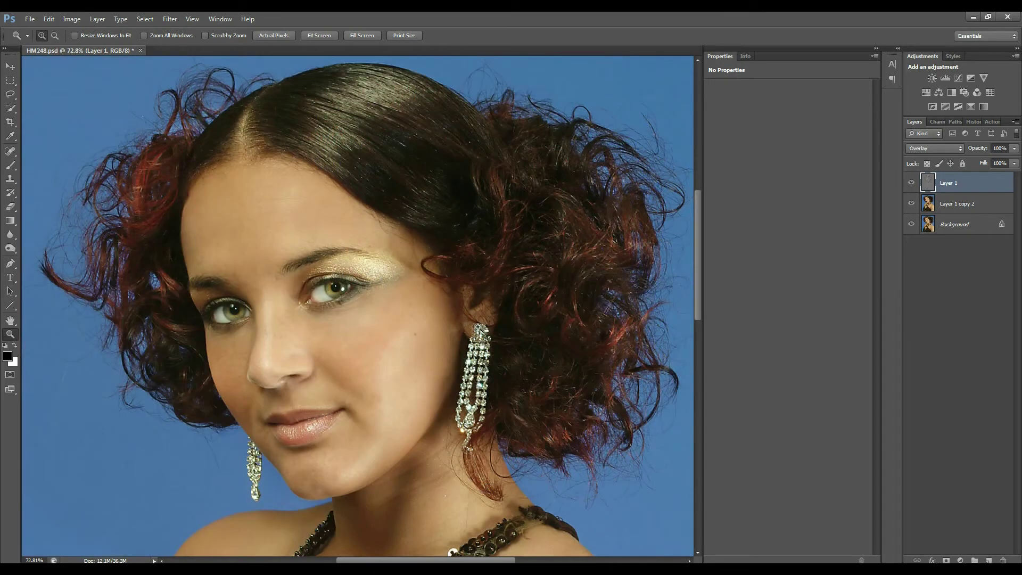
left_click(461, 327)
left_click_drag(699, 277, 701, 284)
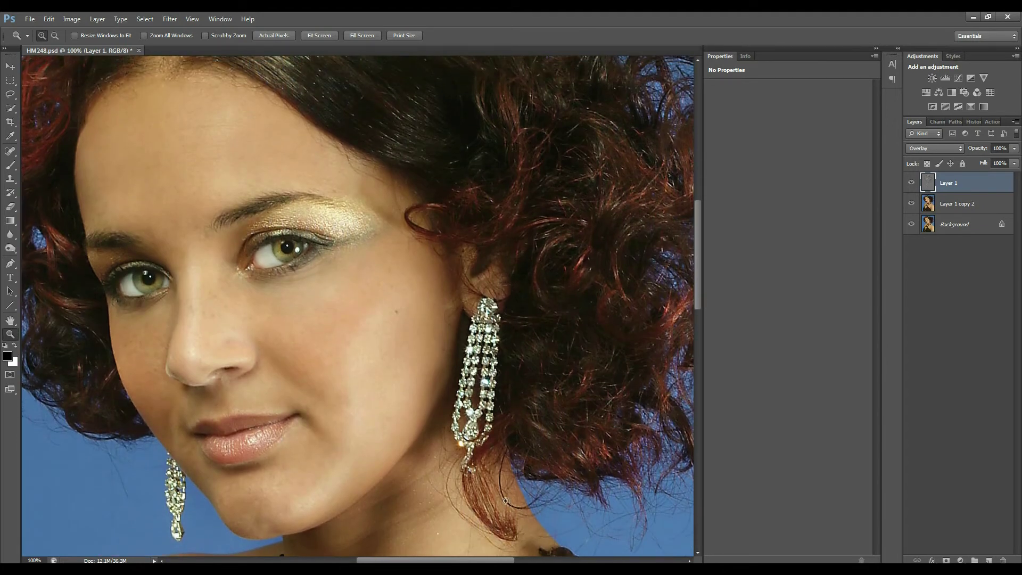
left_click_drag(468, 560, 444, 562)
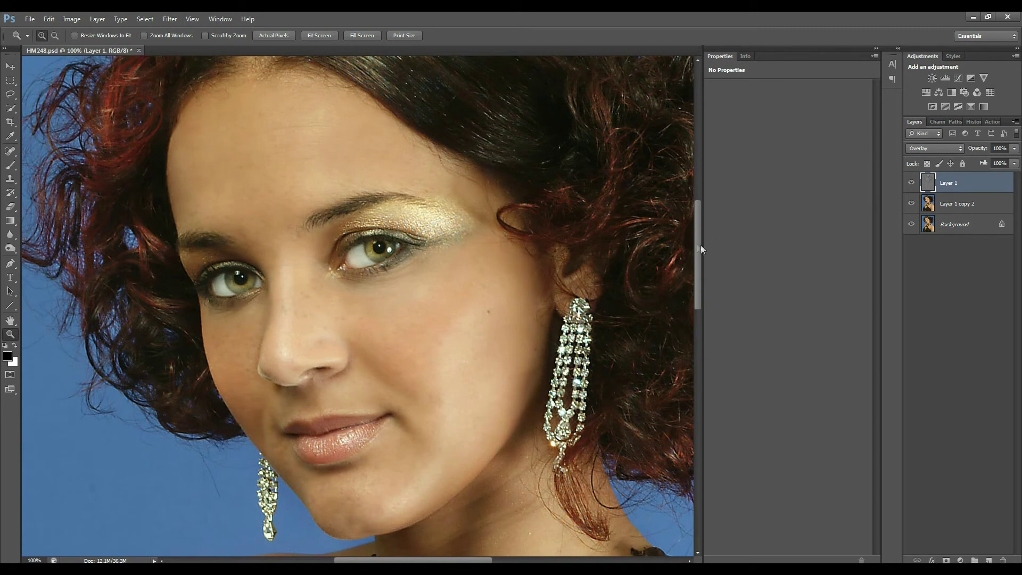
left_click_drag(701, 244, 699, 243)
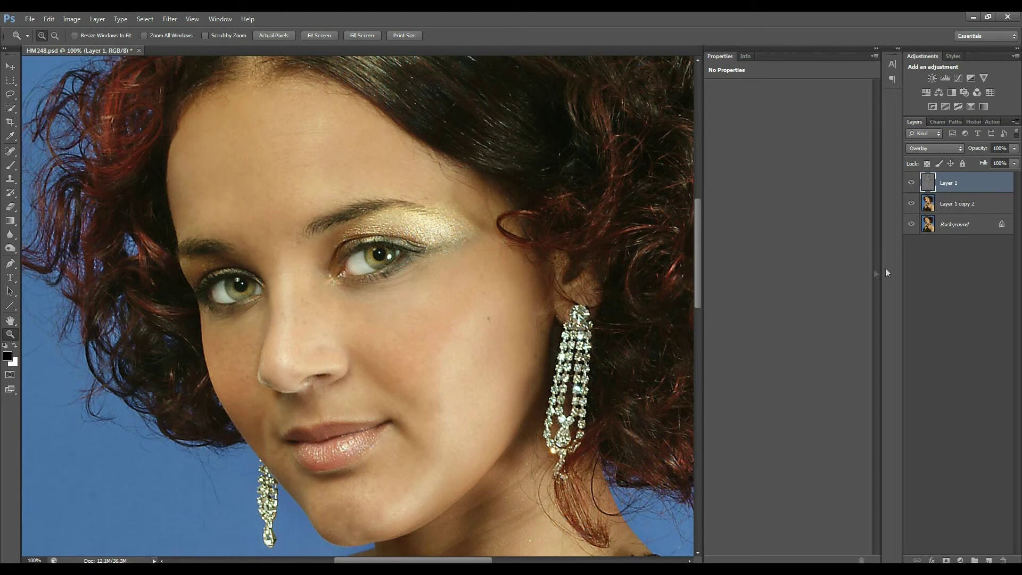
left_click(912, 224, "alt")
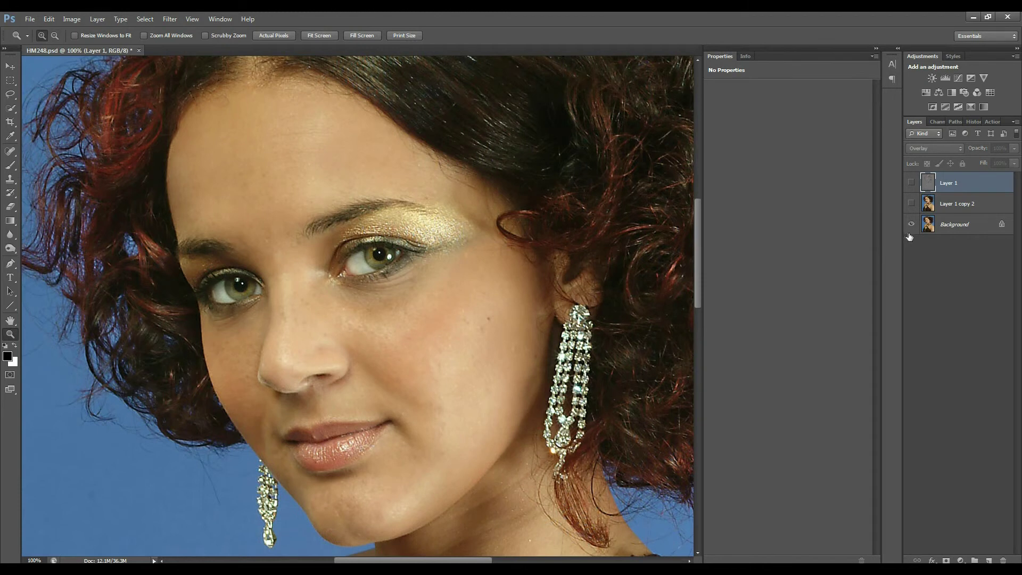
left_click(912, 224, "alt")
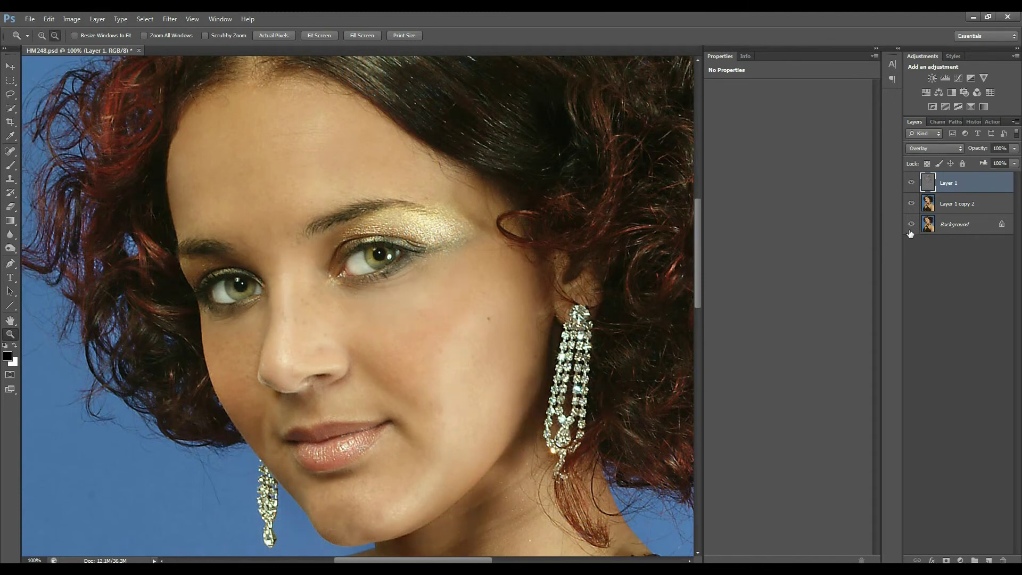
left_click(912, 225, "alt")
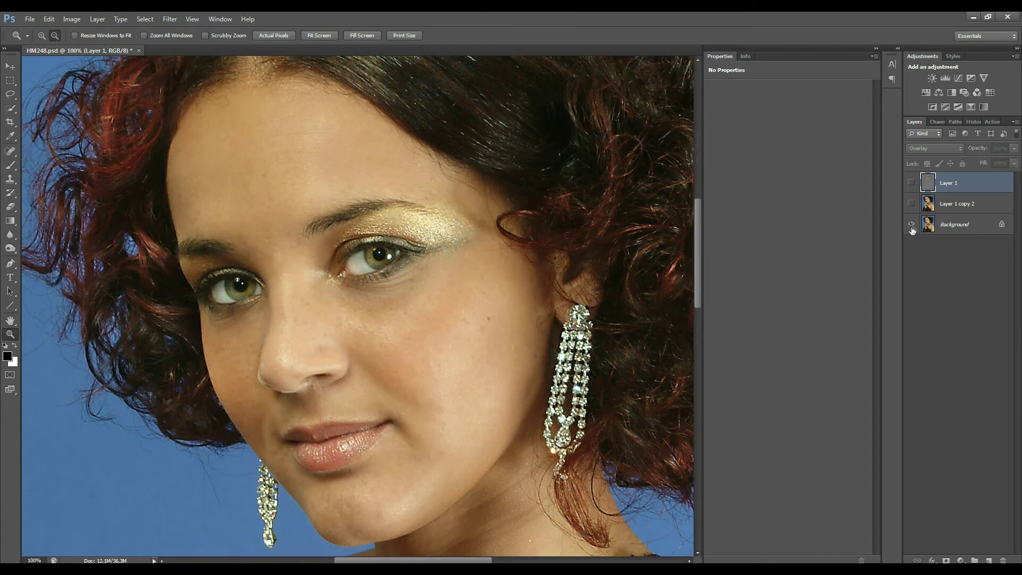
left_click(912, 226, "alt")
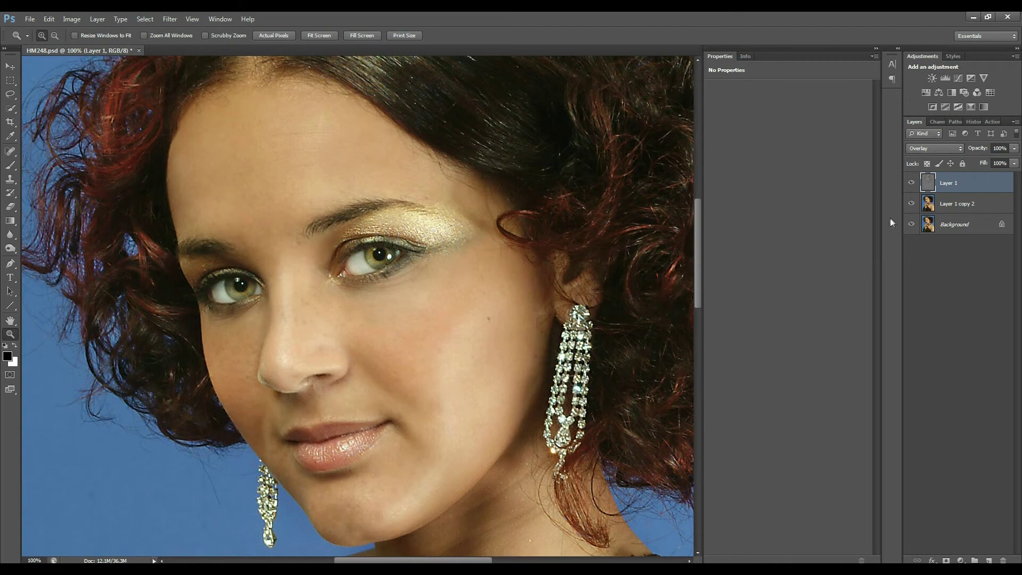
left_click(912, 224, "alt")
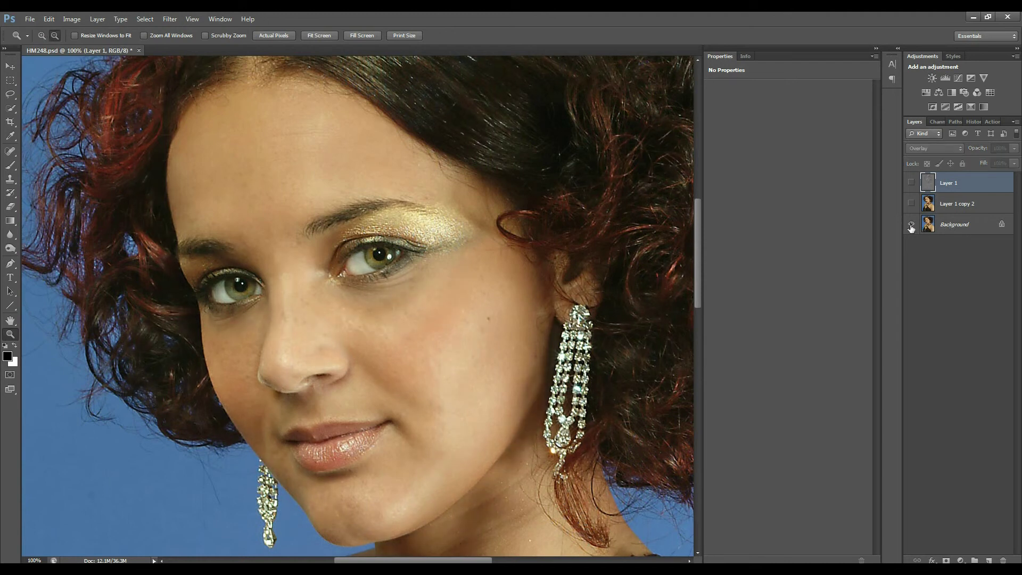
left_click(912, 226, "alt")
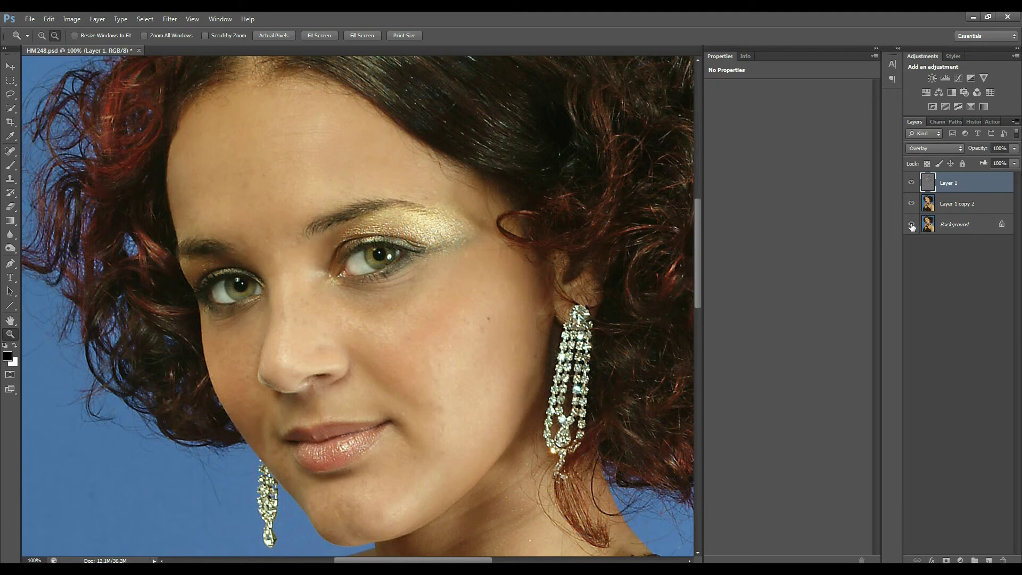